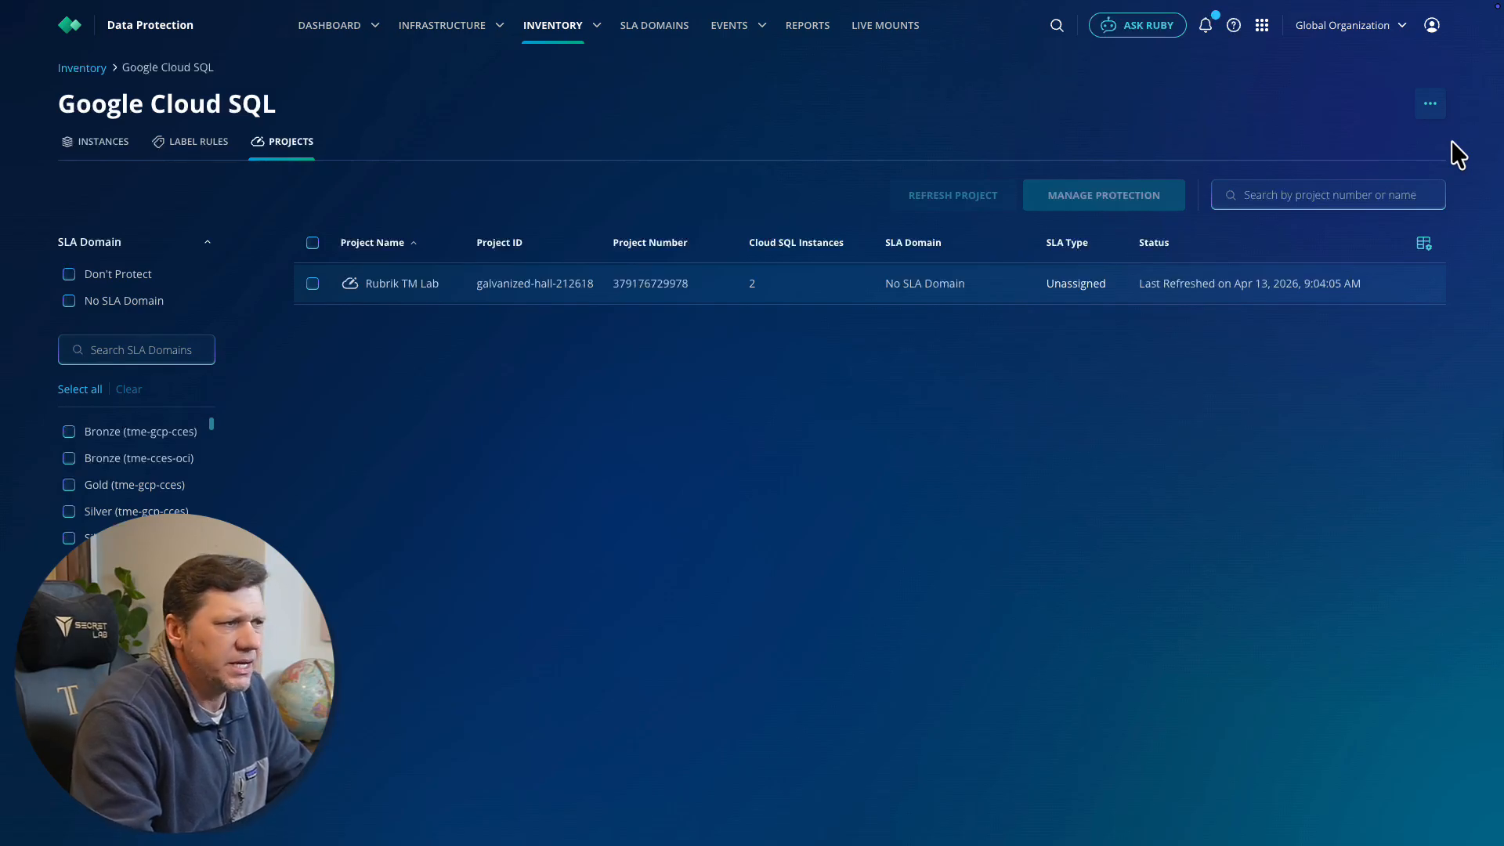
# Review adding a GCP project with GCE instances and persistent disks protection up to the access authorization options, and exit without adding it
pyautogui.click(1430, 106)
pyautogui.click(1374, 143)
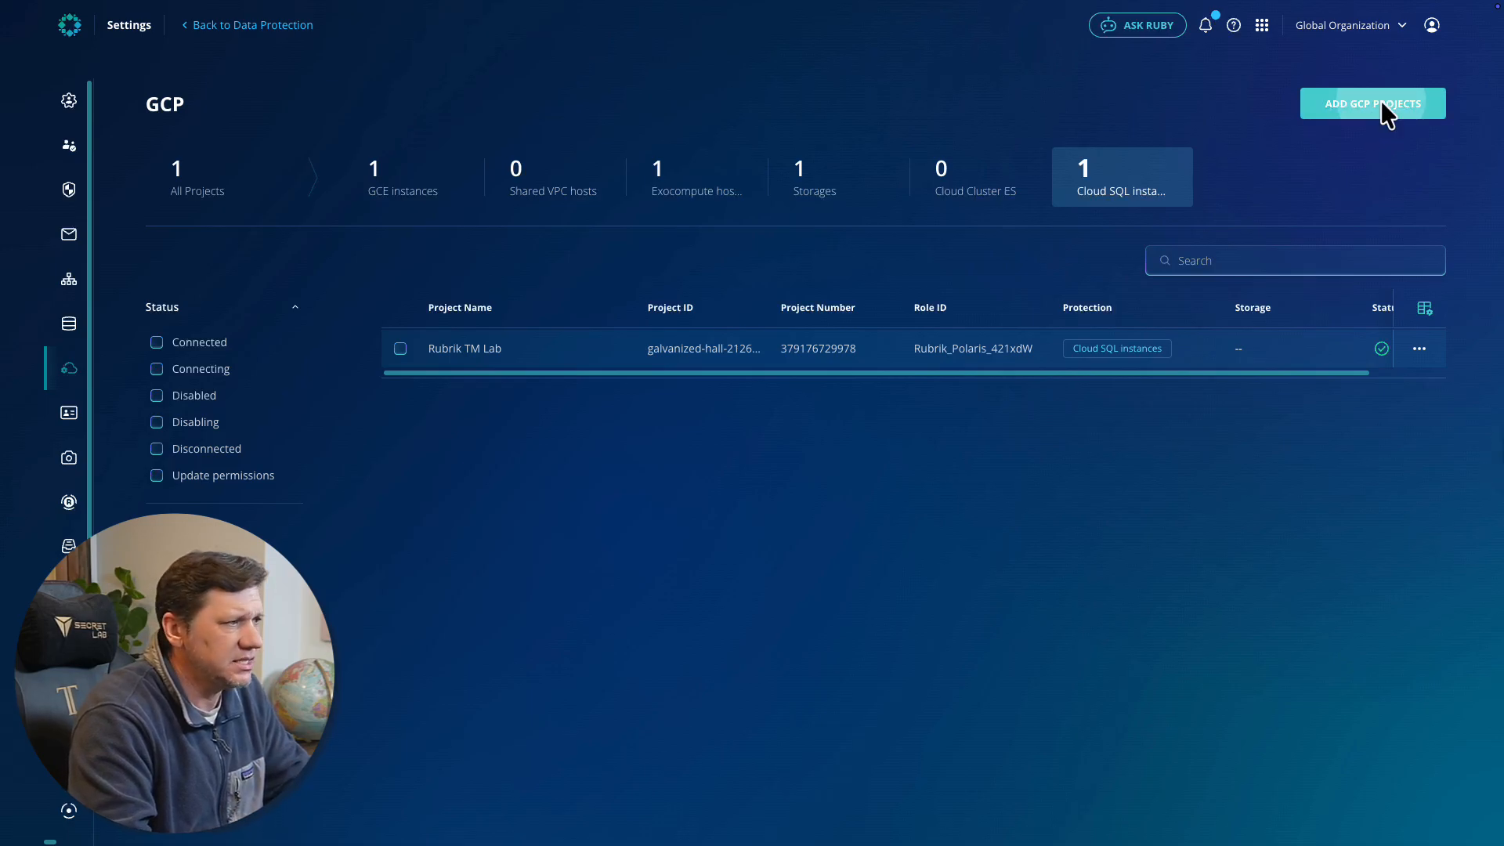
pyautogui.click(1380, 101)
pyautogui.click(569, 433)
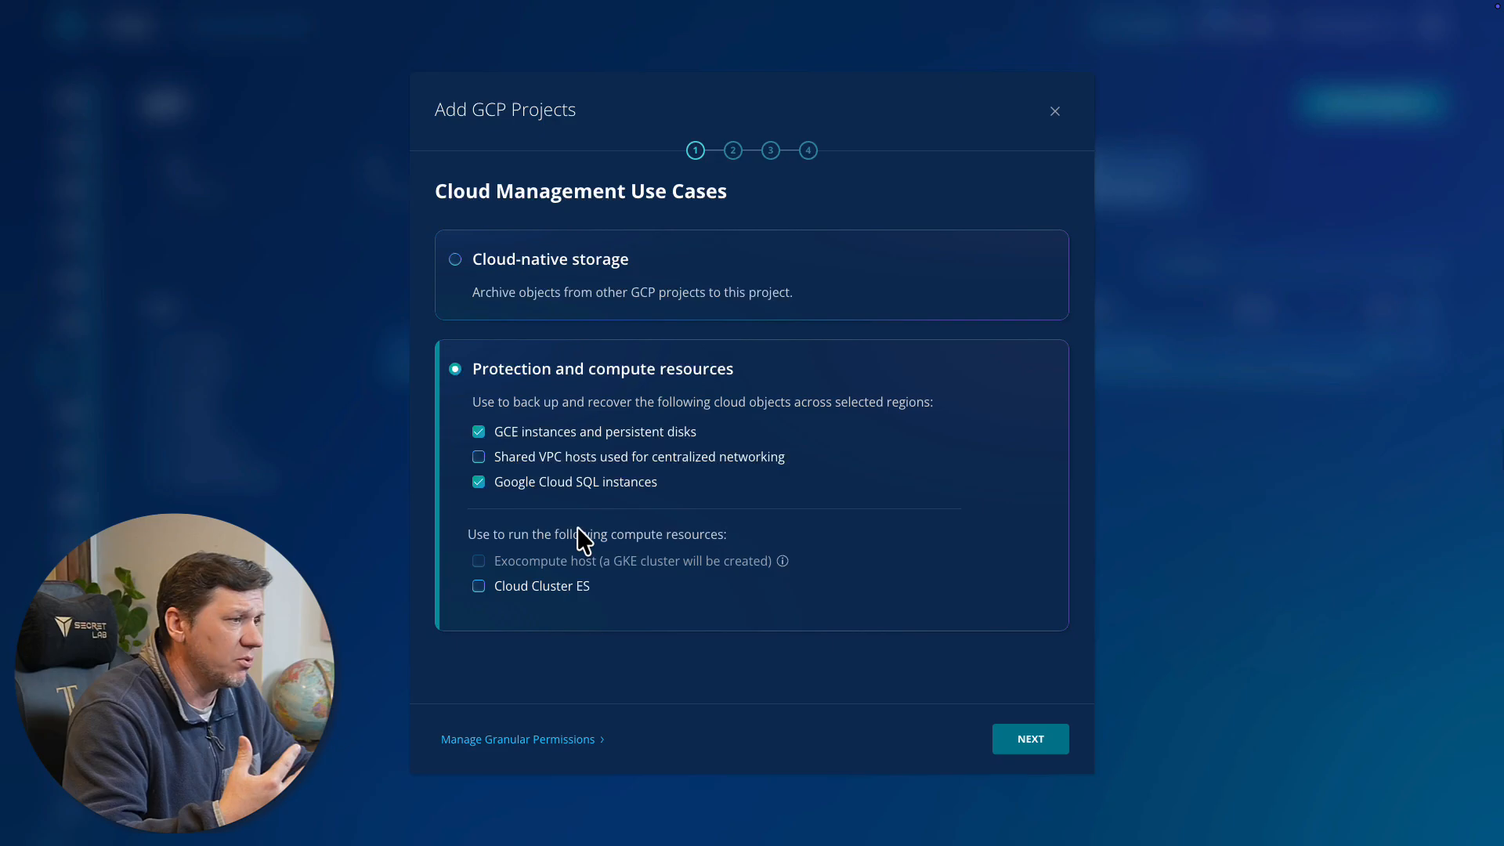
pyautogui.click(1031, 742)
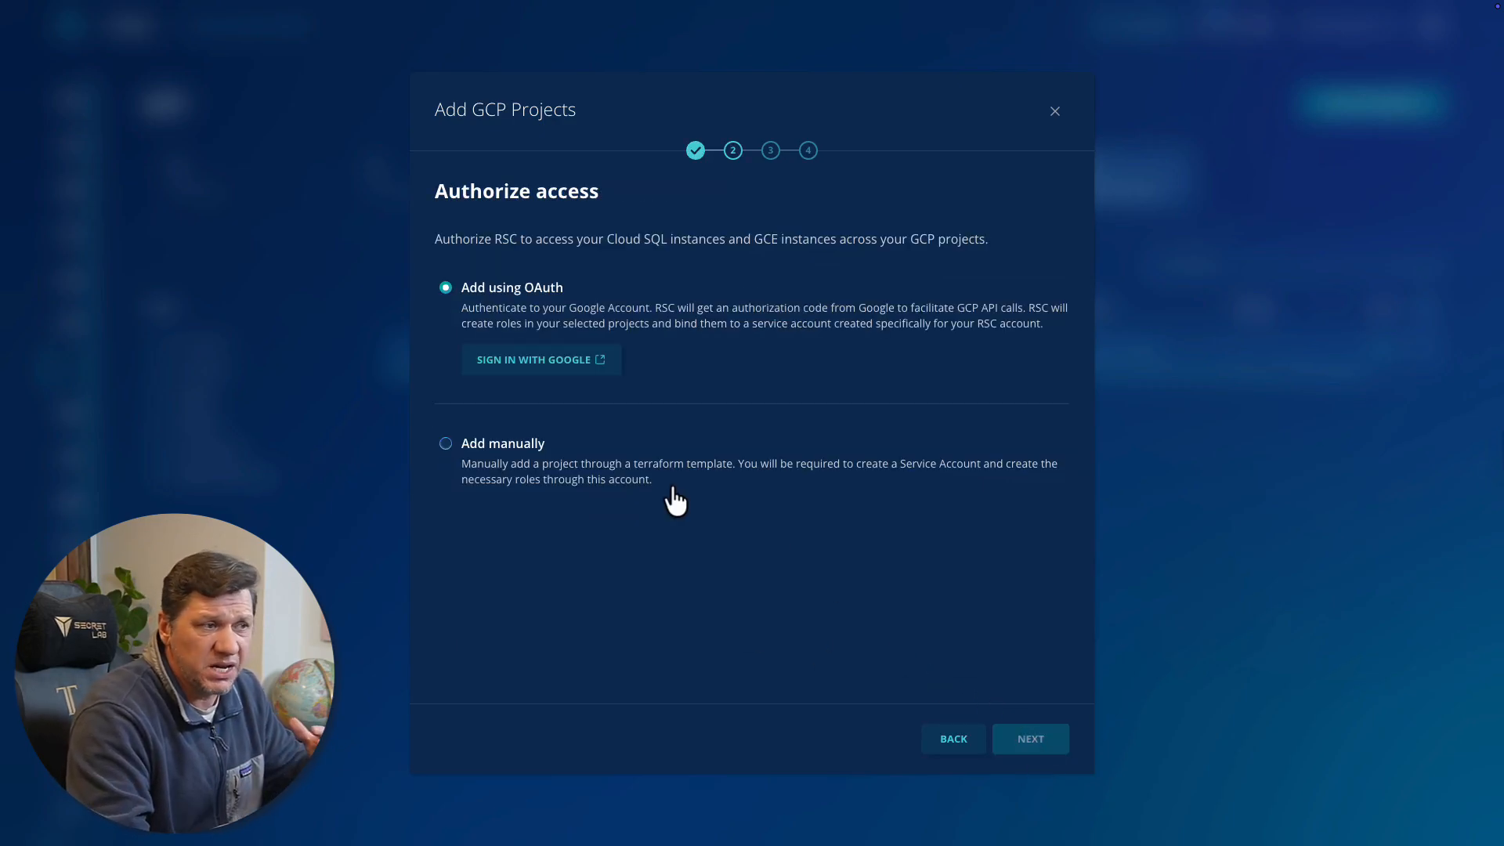
pyautogui.click(1055, 112)
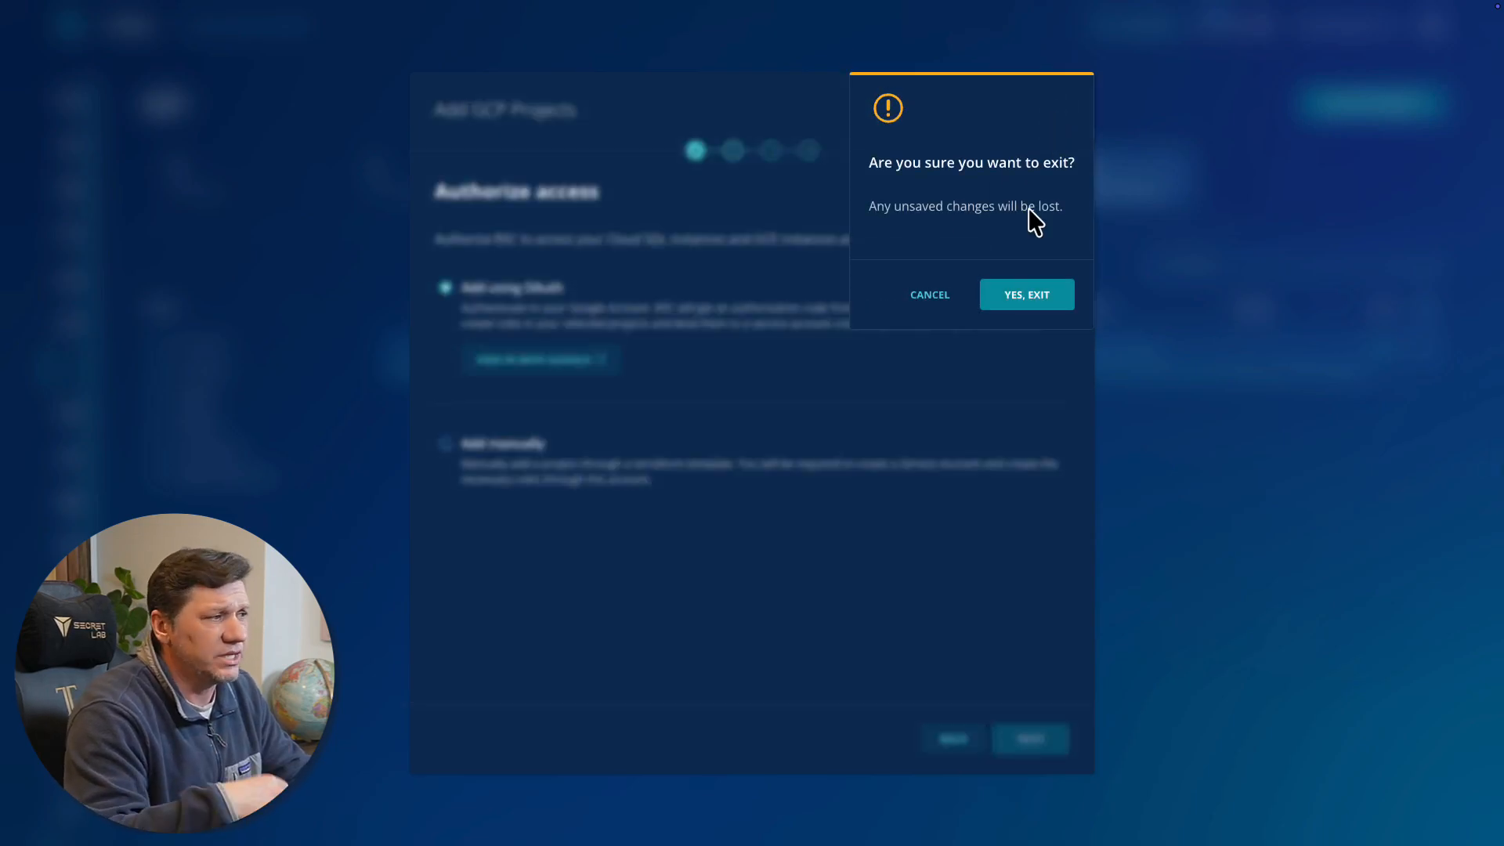
pyautogui.click(1054, 304)
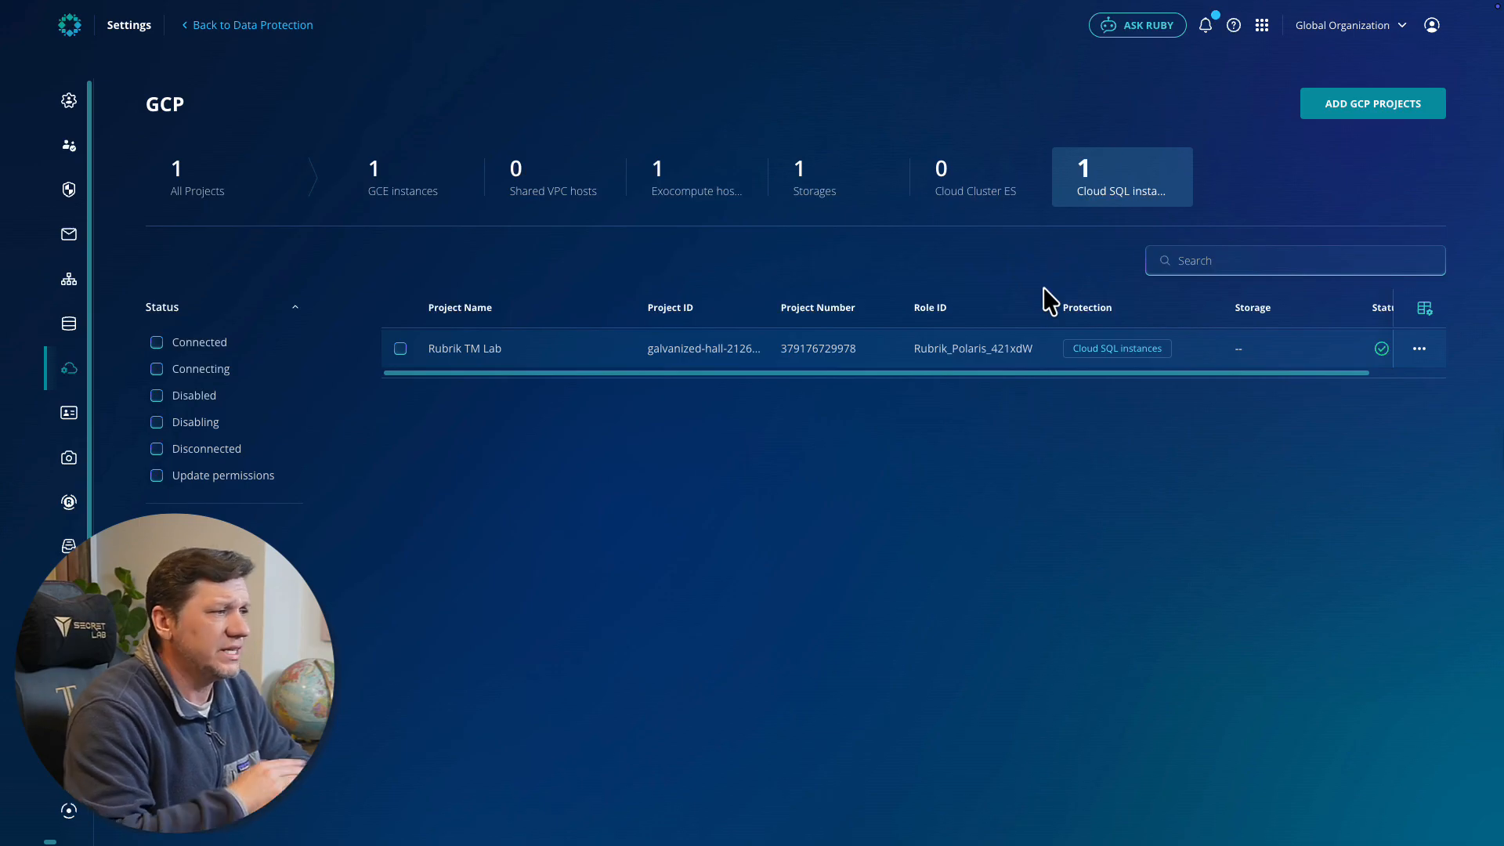
# Return to the Google Cloud SQL instances and assign the CloudSQL-SLA domain to zaffre-postgres-dev
pyautogui.click(291, 28)
pyautogui.click(103, 153)
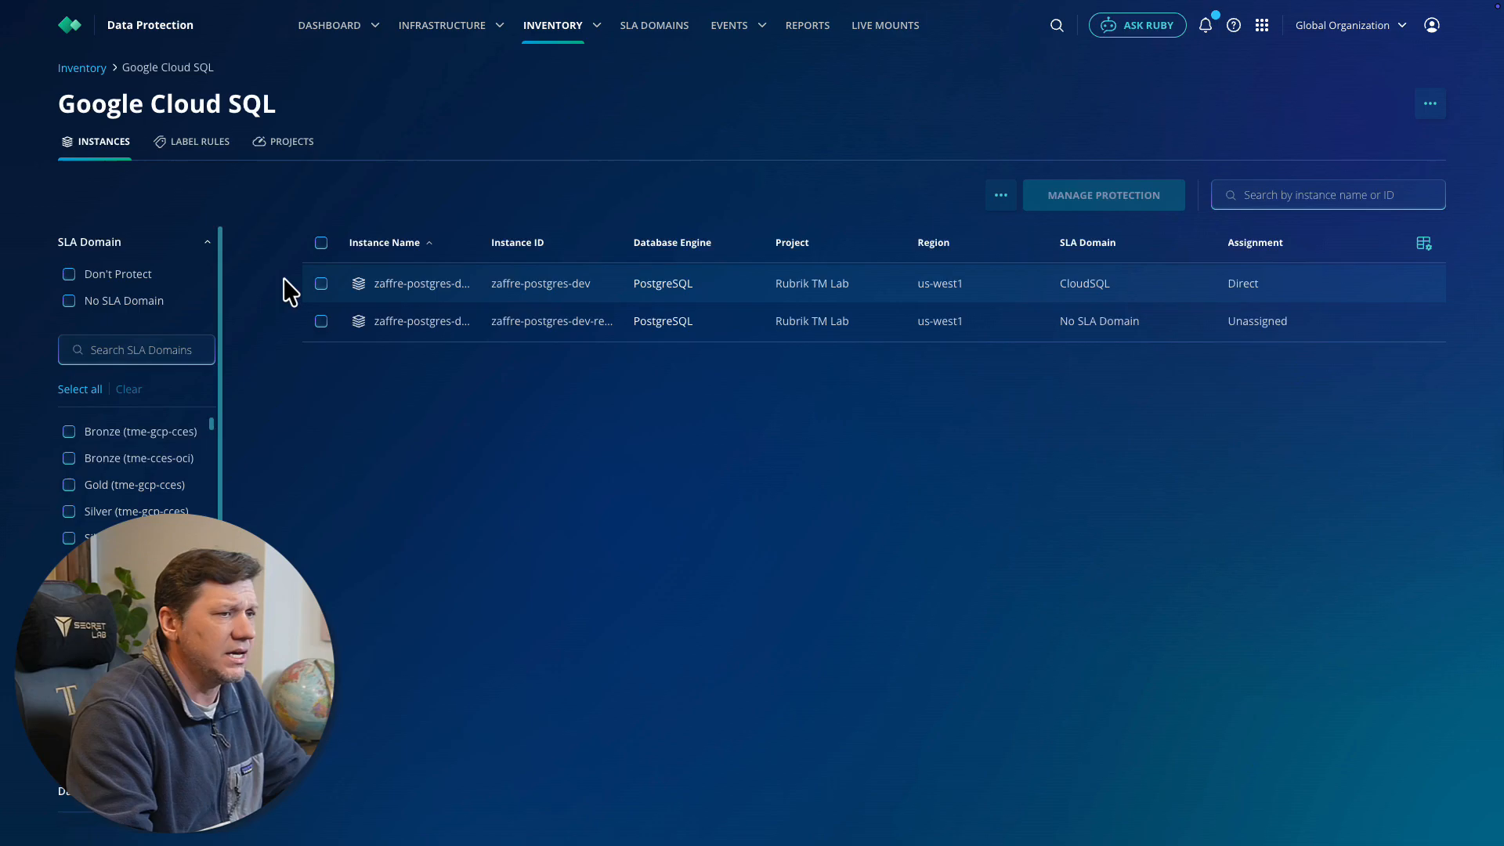
pyautogui.click(321, 284)
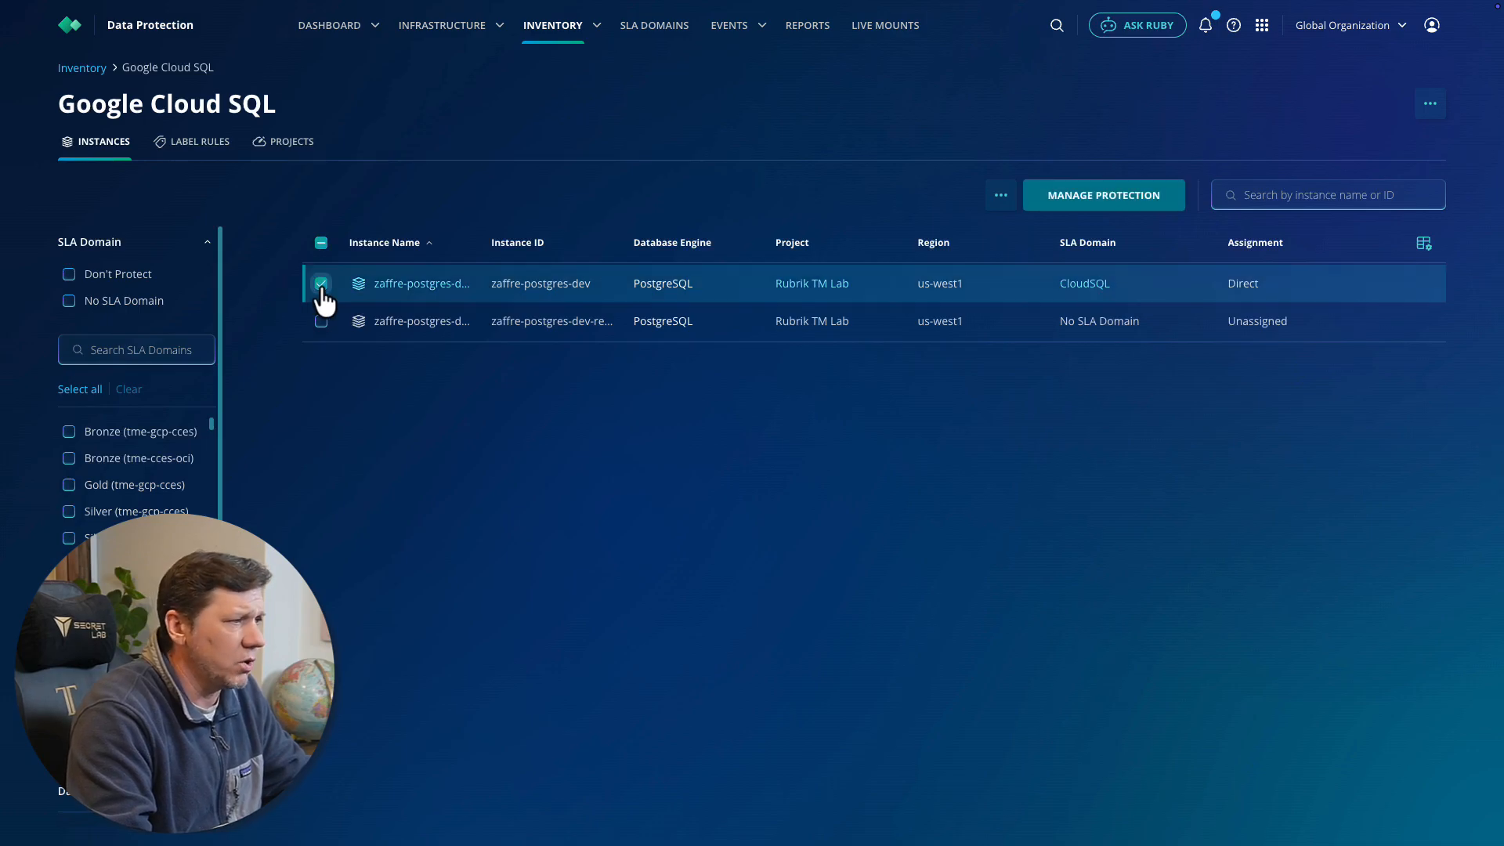
pyautogui.click(1084, 198)
pyautogui.click(971, 267)
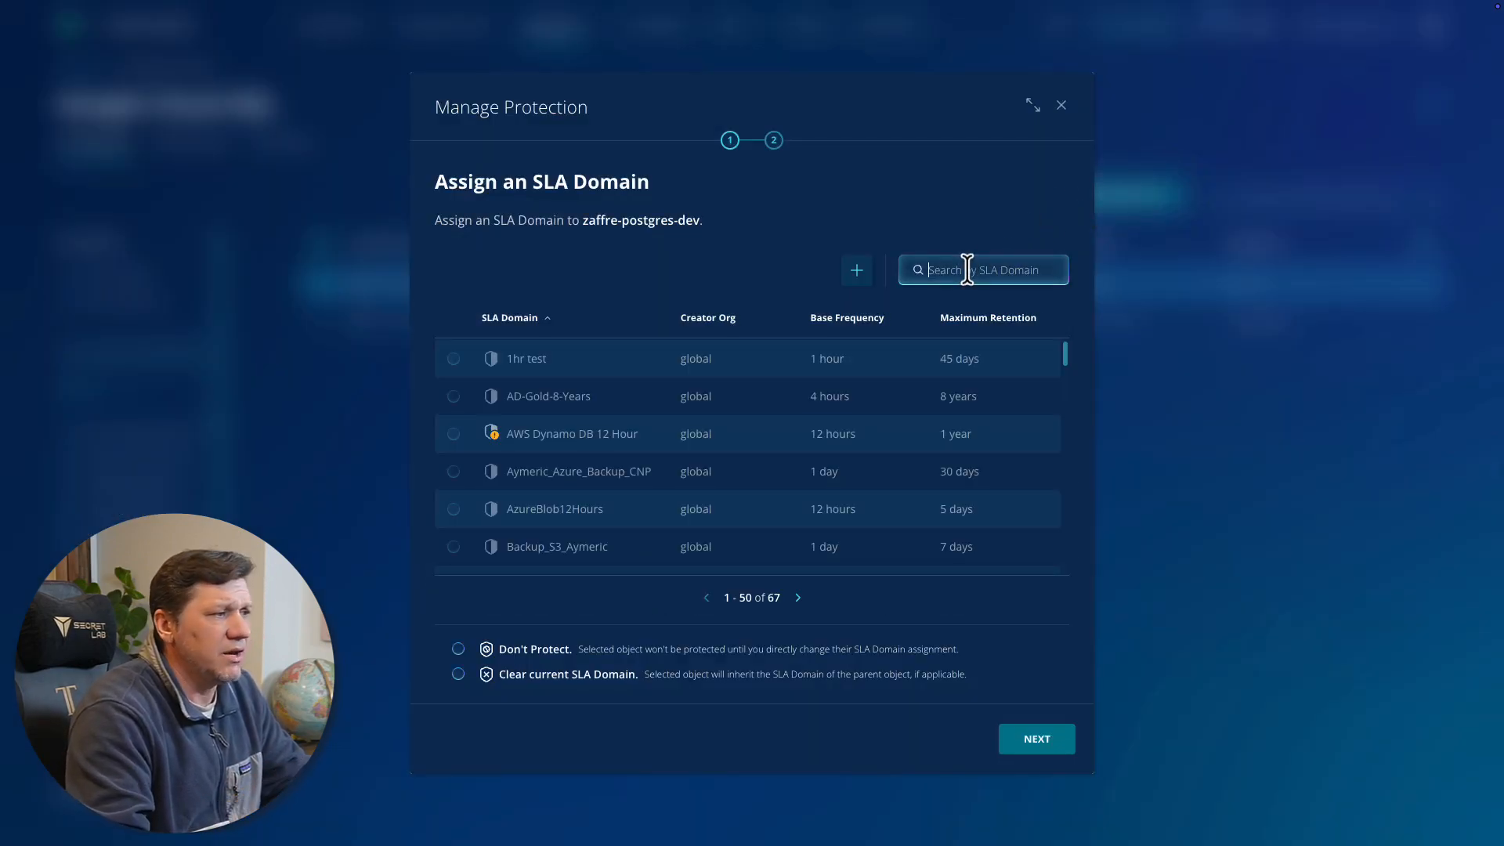
pyautogui.write('Cloud')
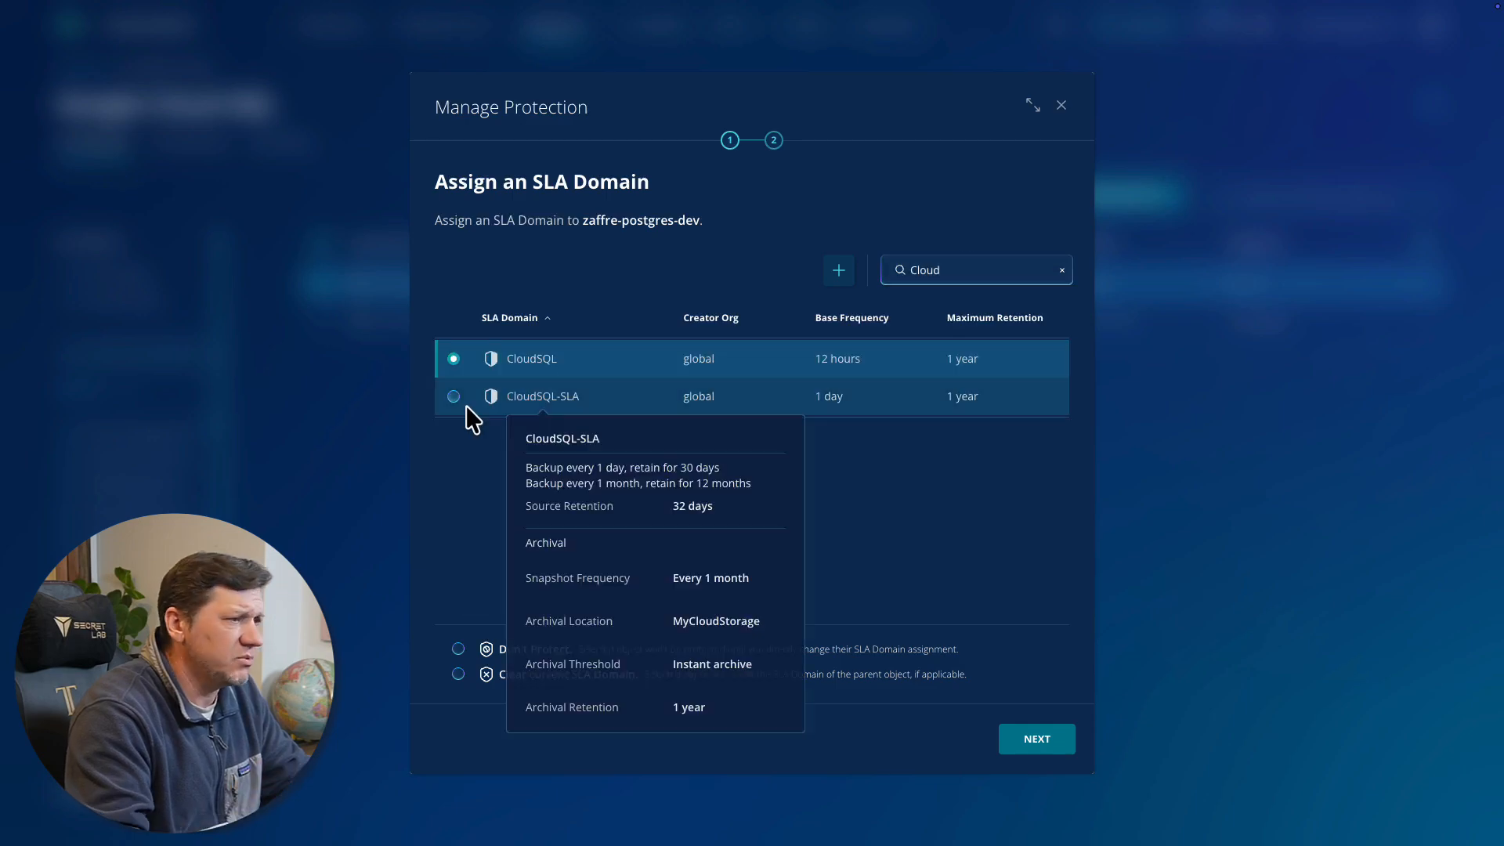
pyautogui.click(454, 401)
pyautogui.moveTo(552, 400)
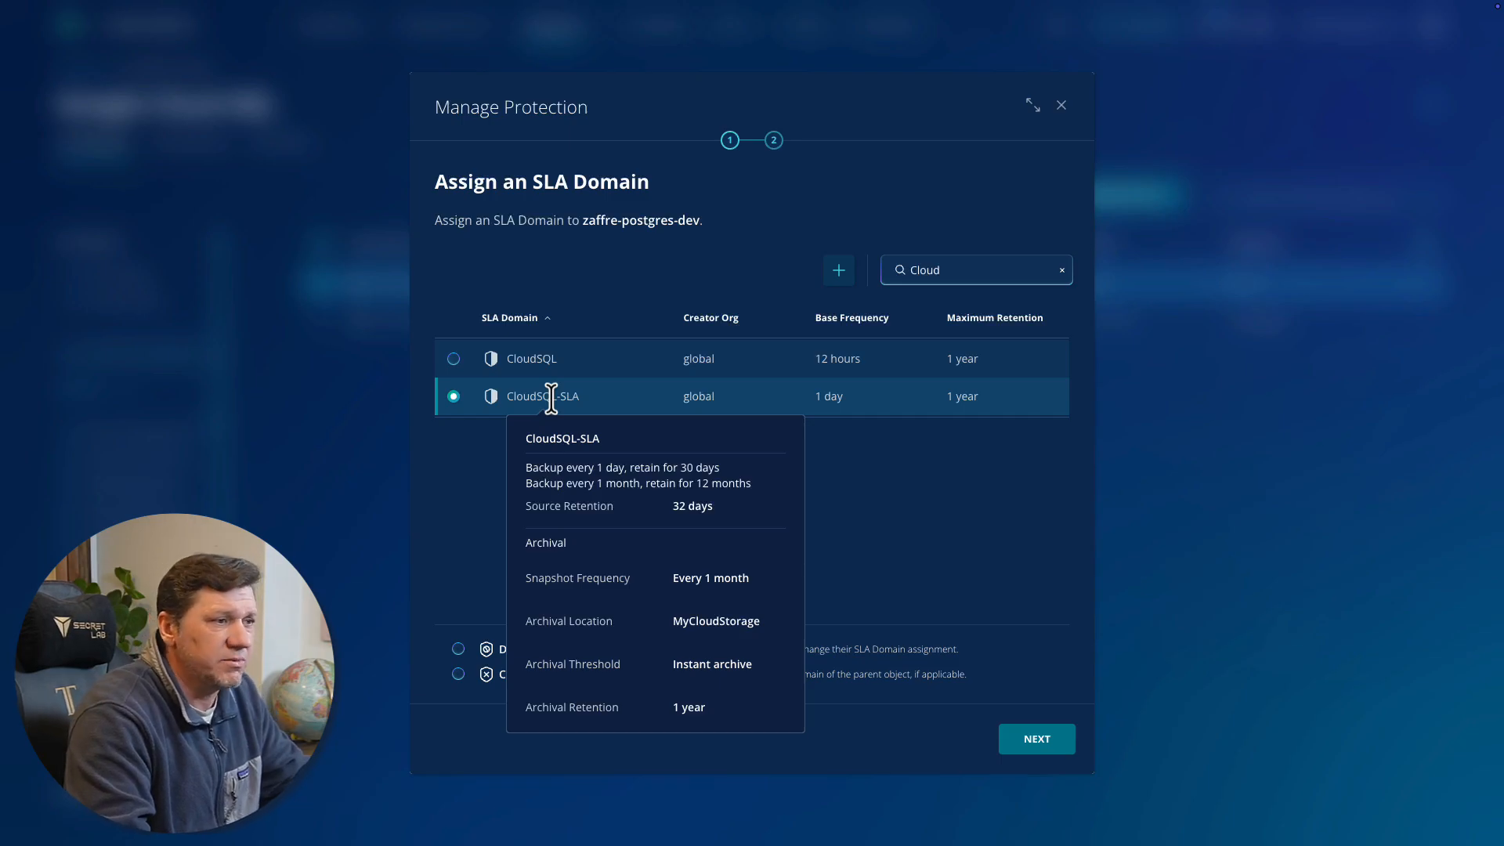
pyautogui.click(1035, 748)
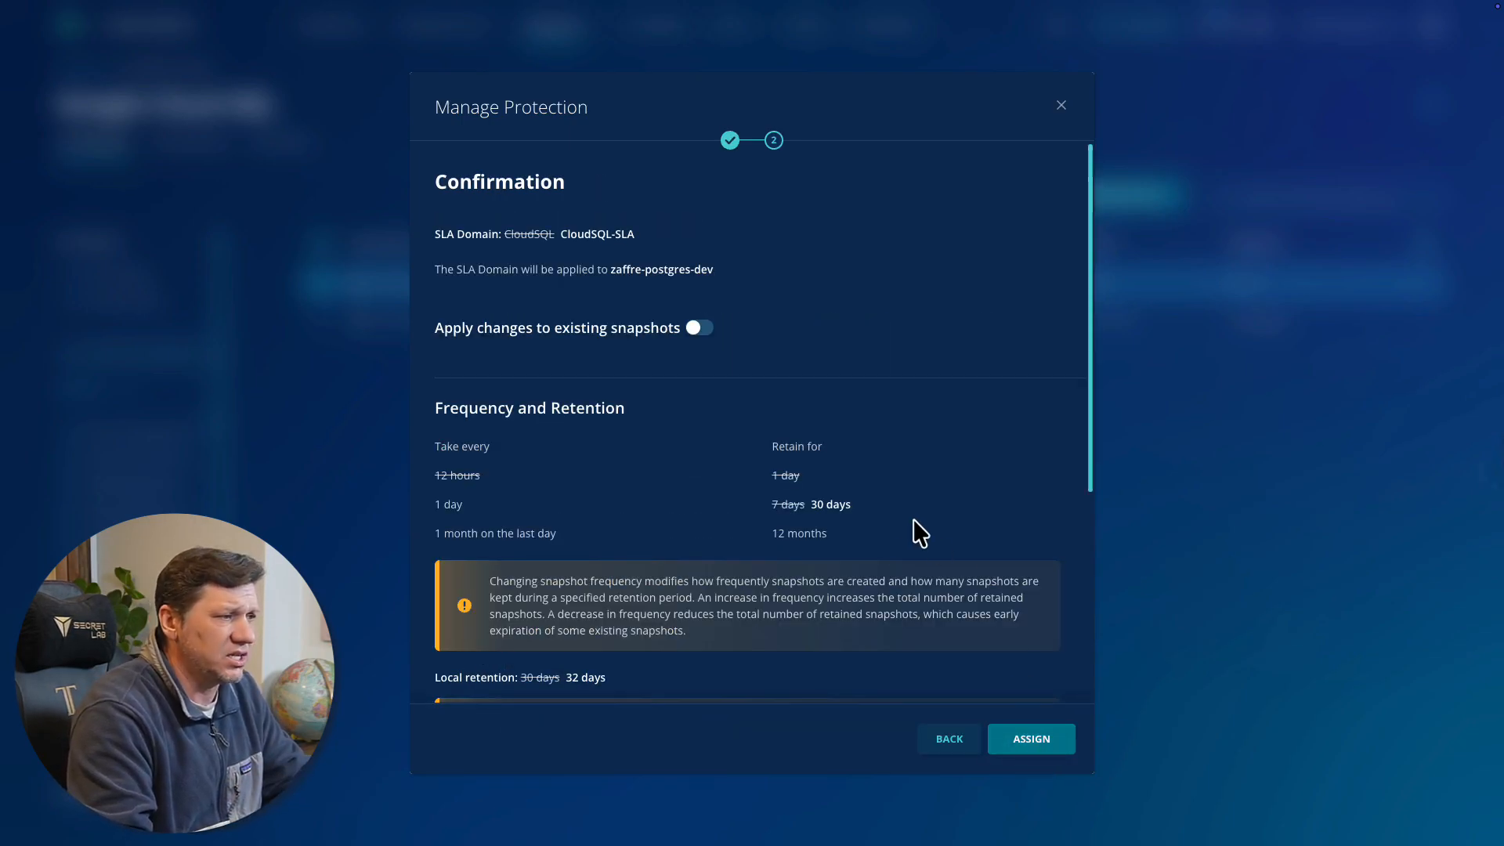
pyautogui.scroll(-4, 810, 486)
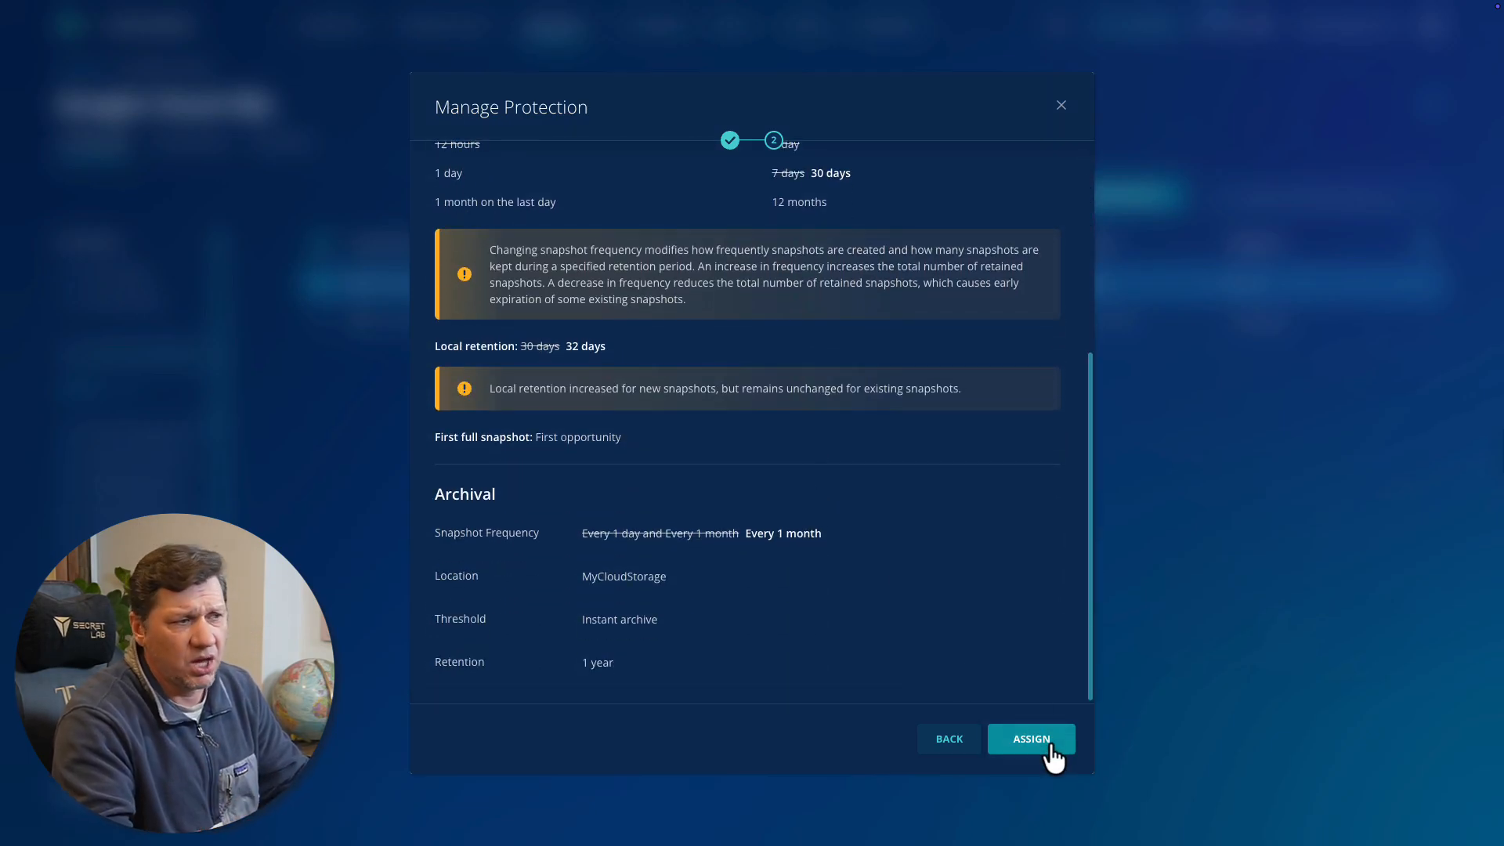
pyautogui.click(1053, 744)
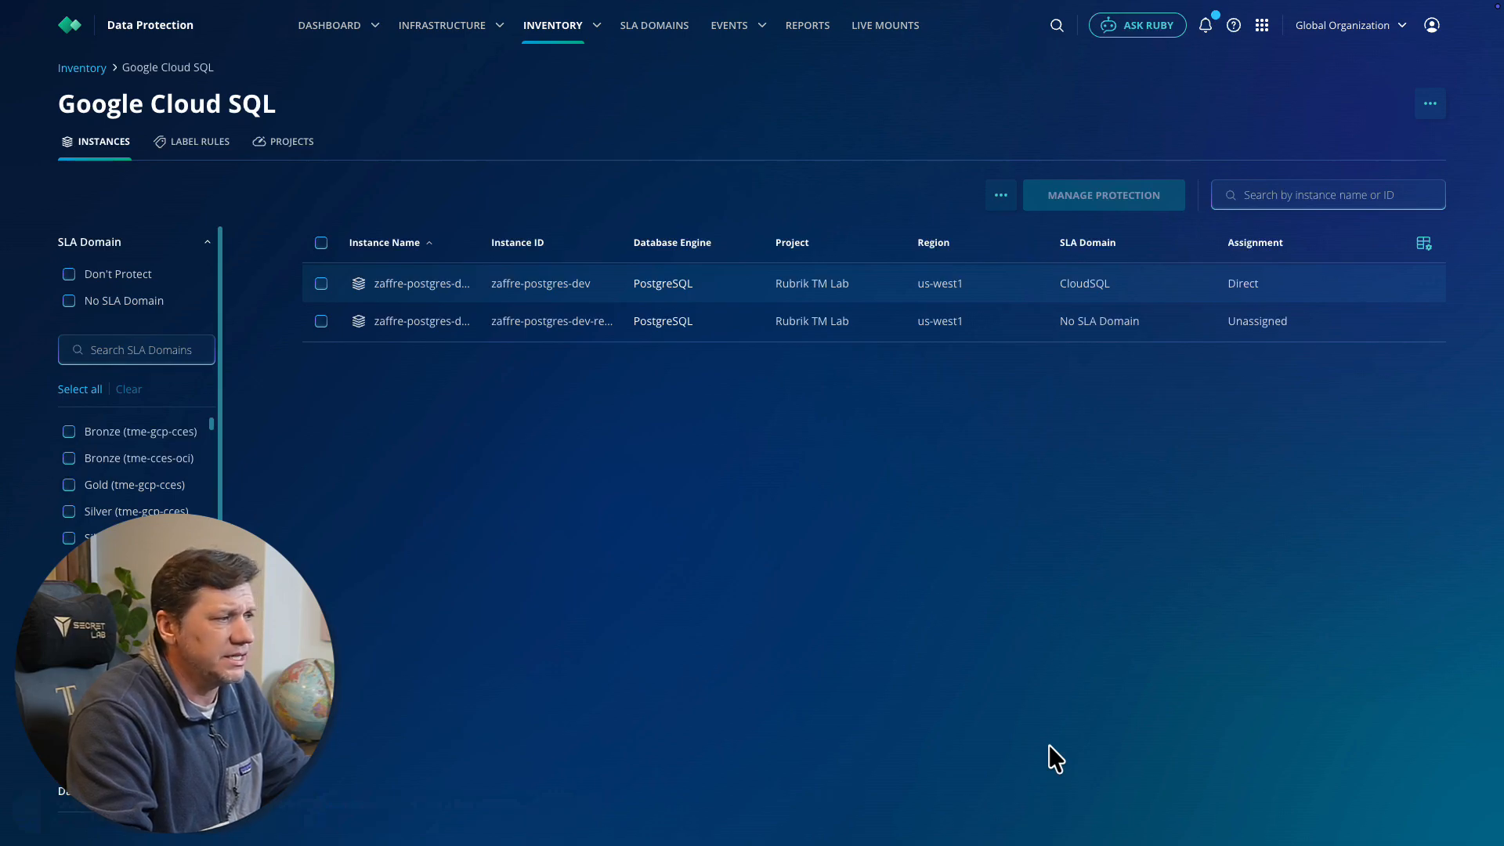
# Take an on-demand snapshot of zaffre-postgres-dev using CloudSQL-SLA for its retention
pyautogui.click(321, 285)
pyautogui.click(1001, 195)
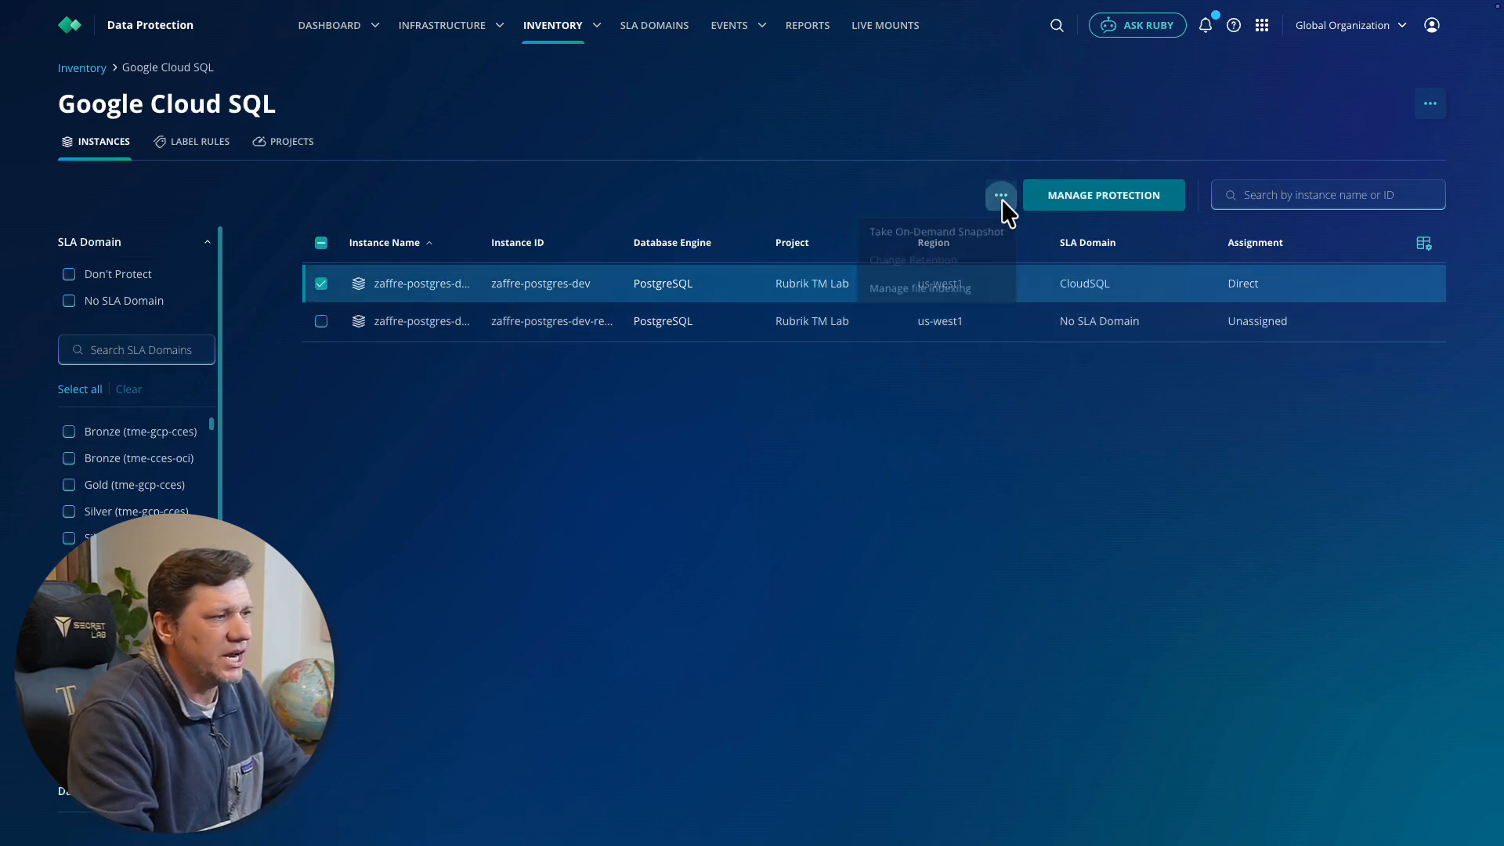
pyautogui.click(943, 231)
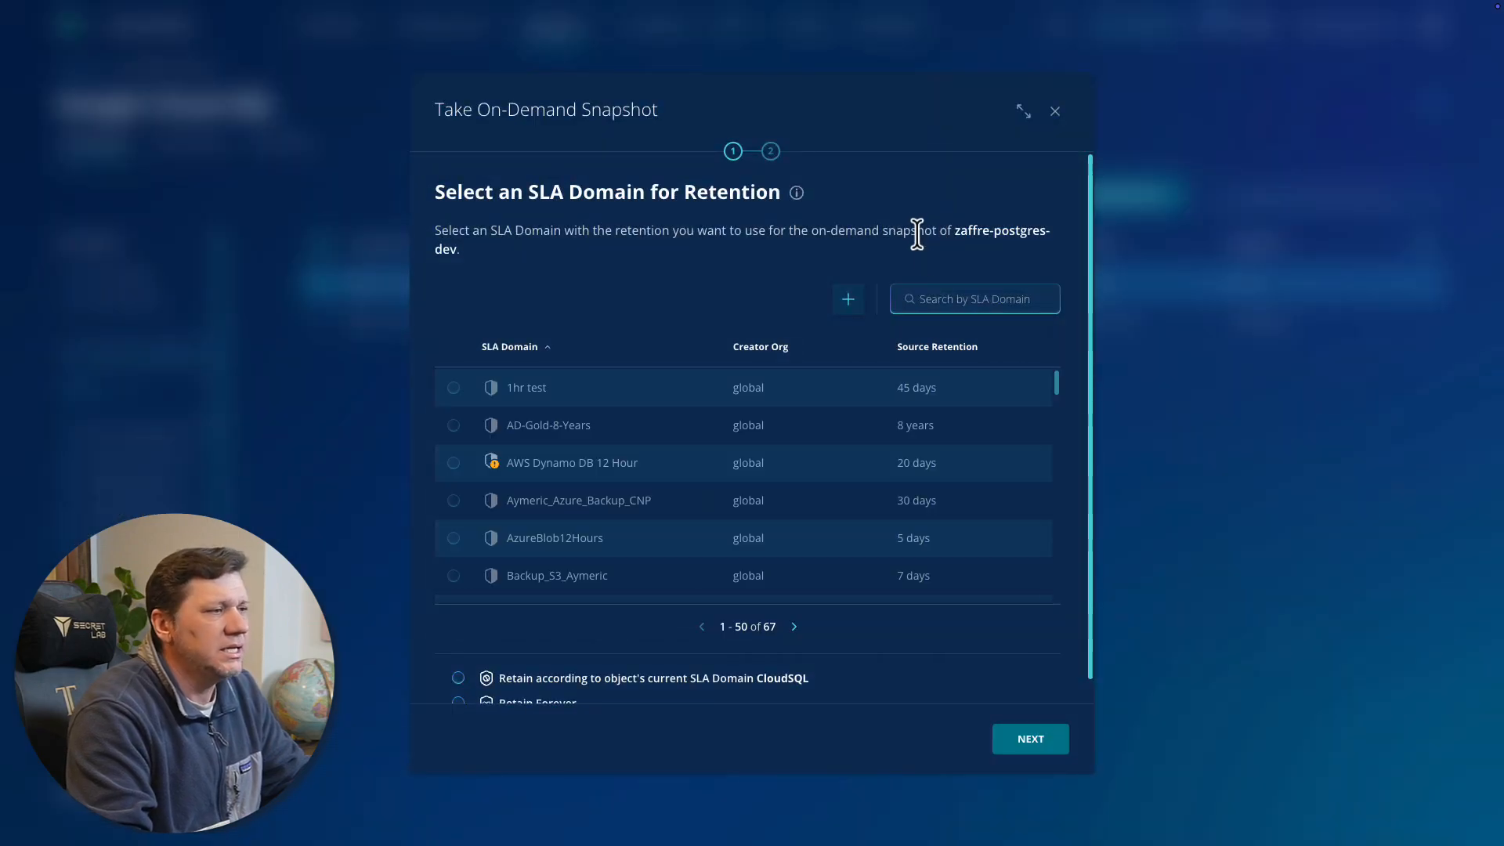
pyautogui.click(915, 297)
pyautogui.write('Cloud')
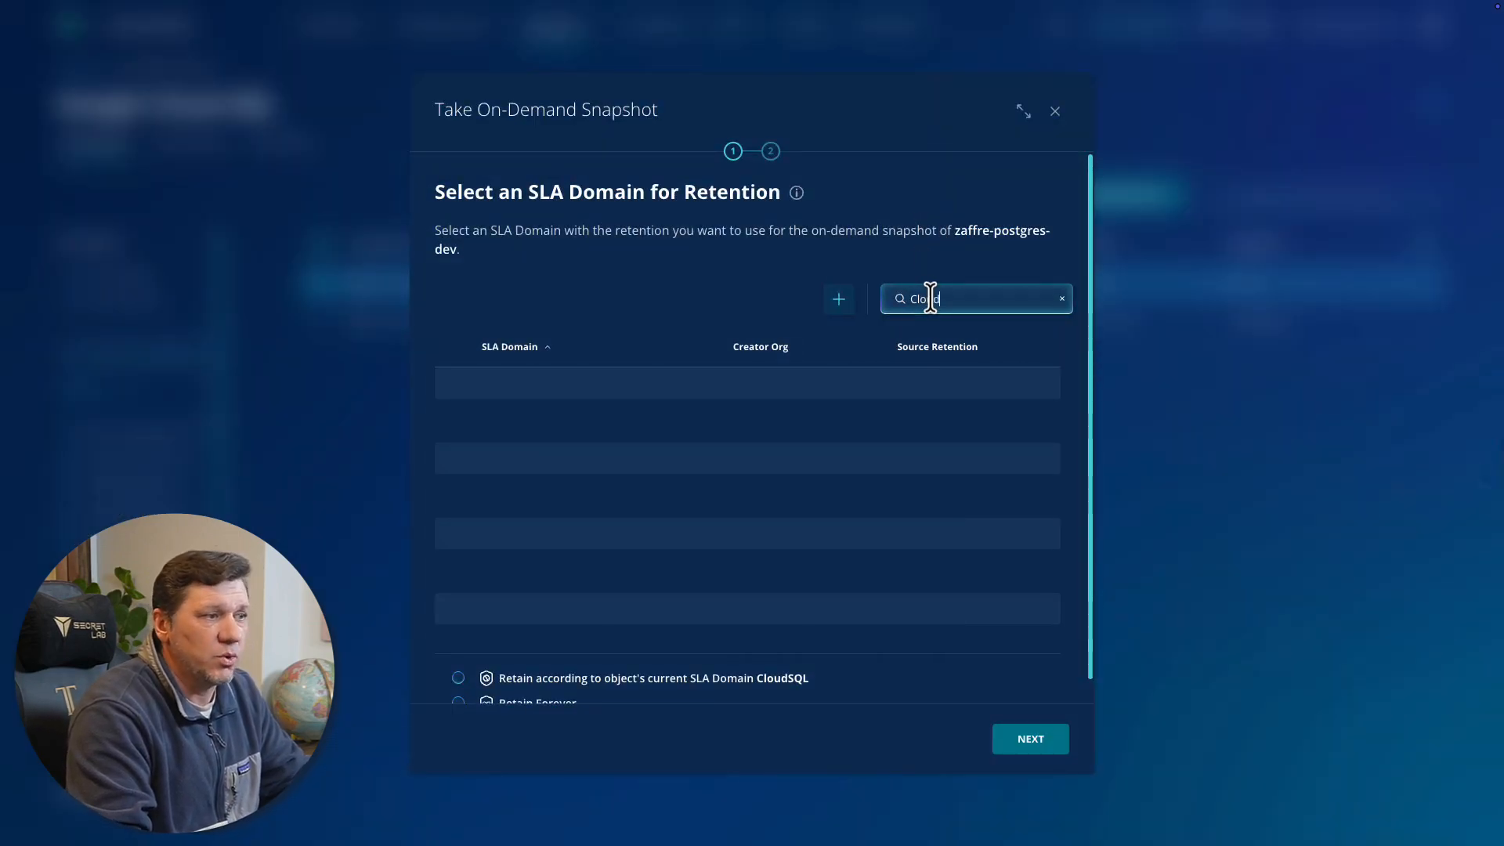
pyautogui.click(454, 427)
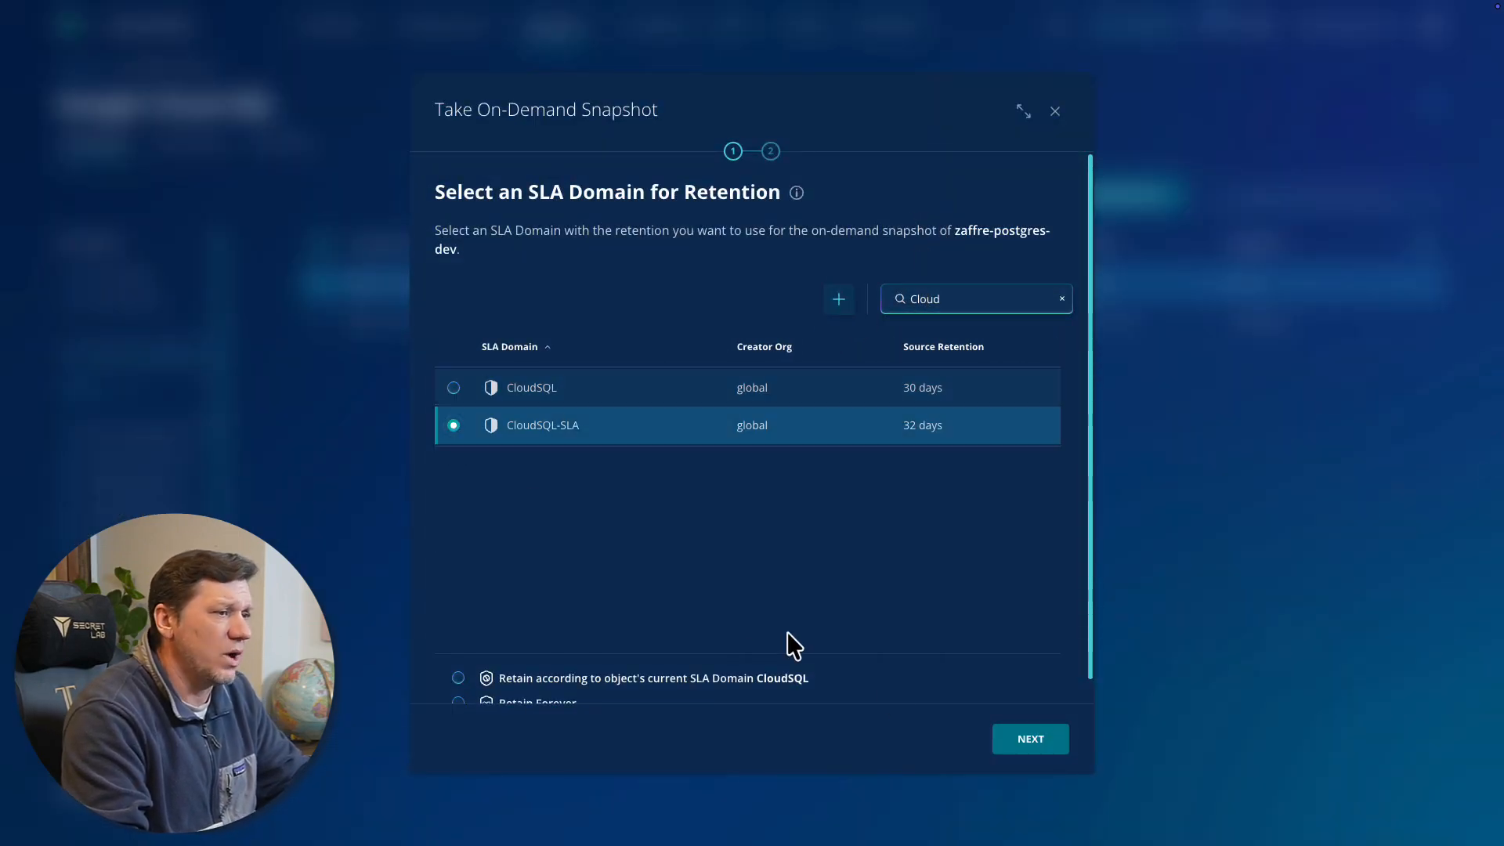
pyautogui.click(1031, 740)
pyautogui.click(1046, 740)
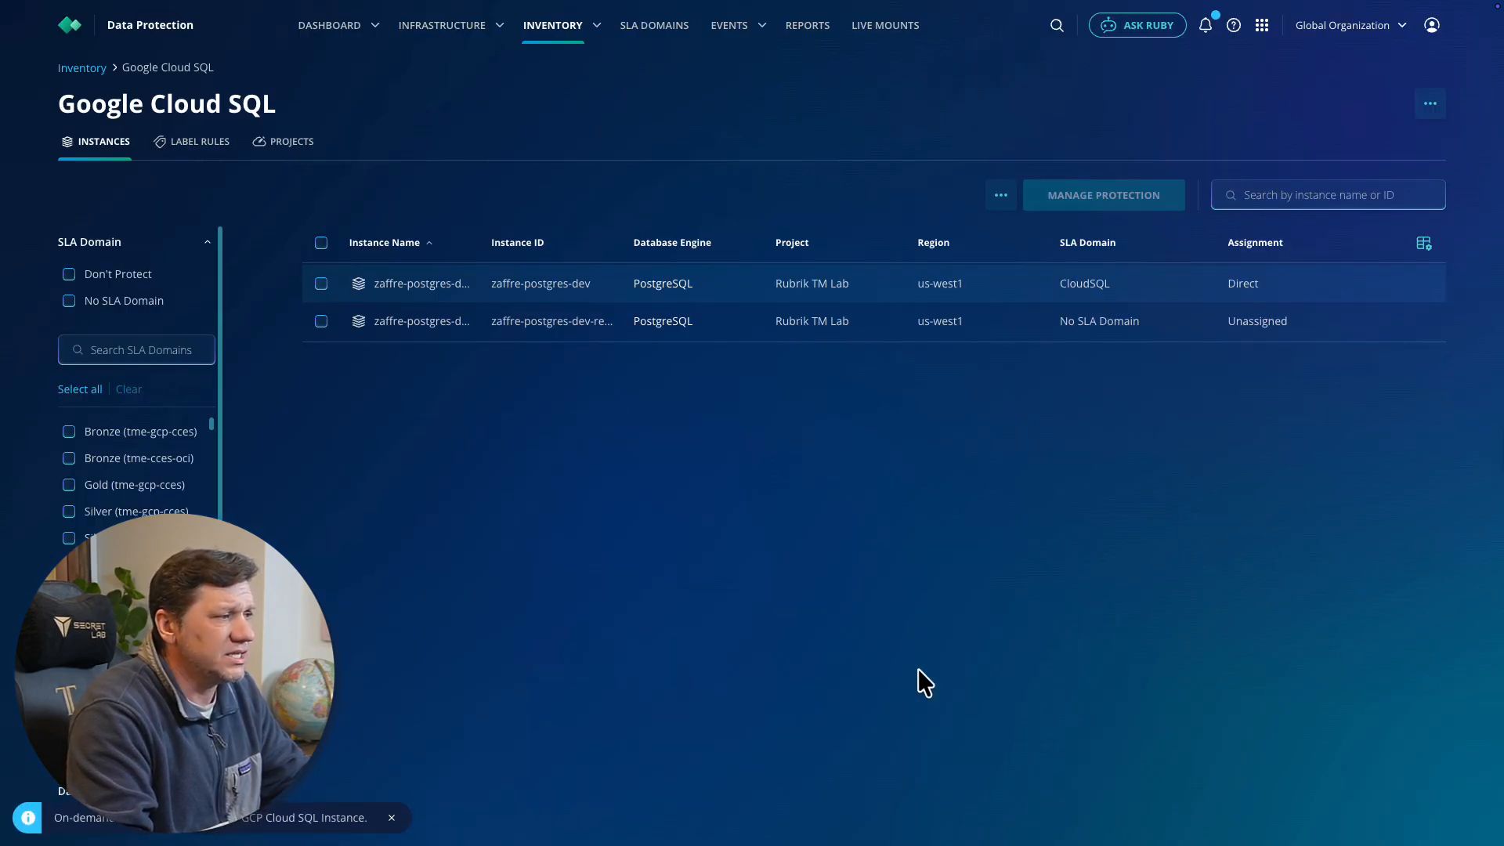
# Examine the event timeline of the on-demand snapshot backup for zaffre-postgres-dev
pyautogui.click(420, 283)
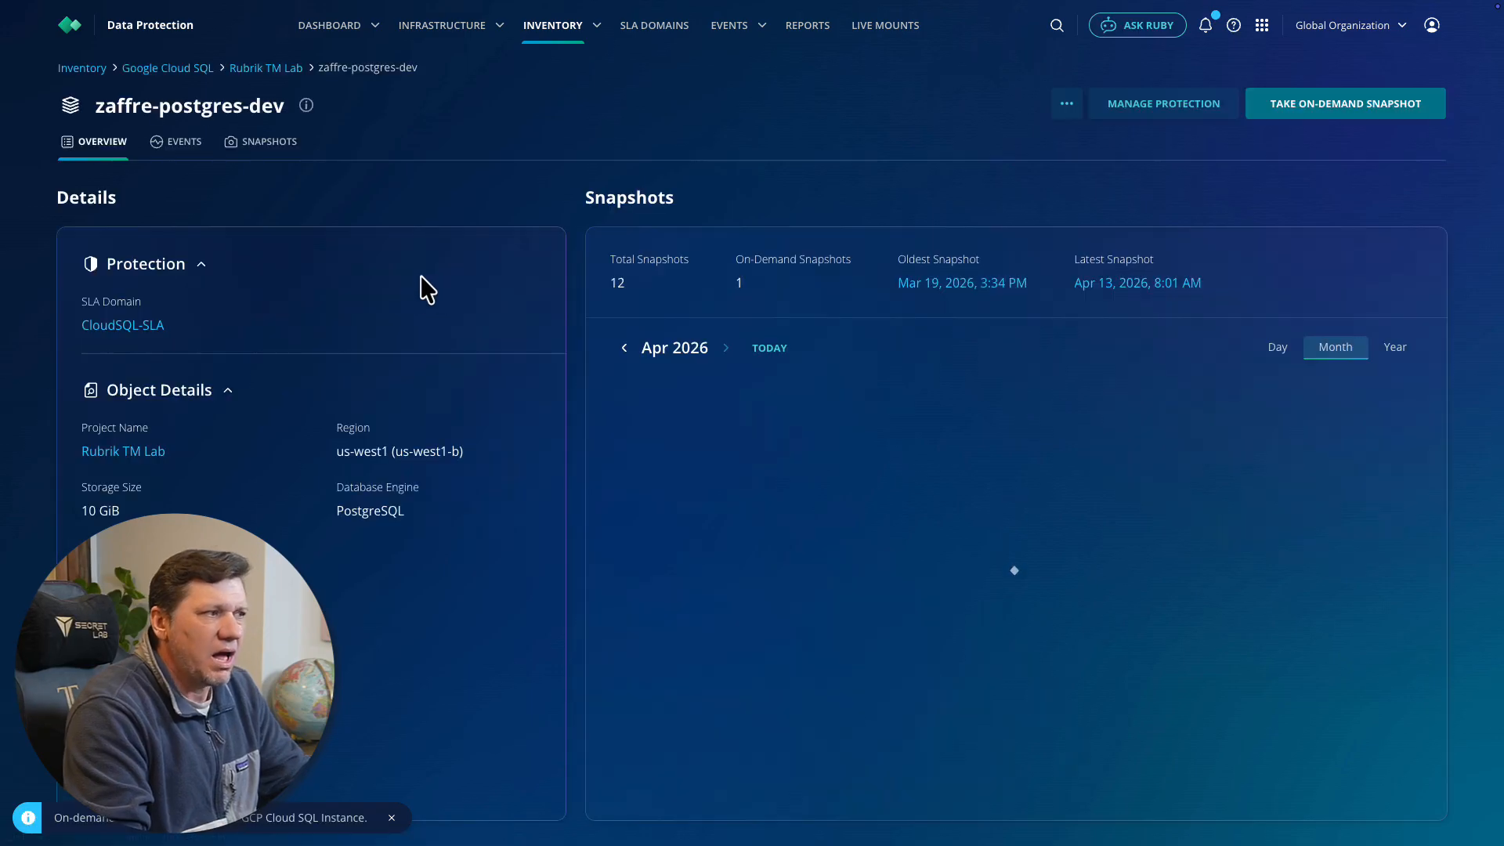
pyautogui.click(177, 146)
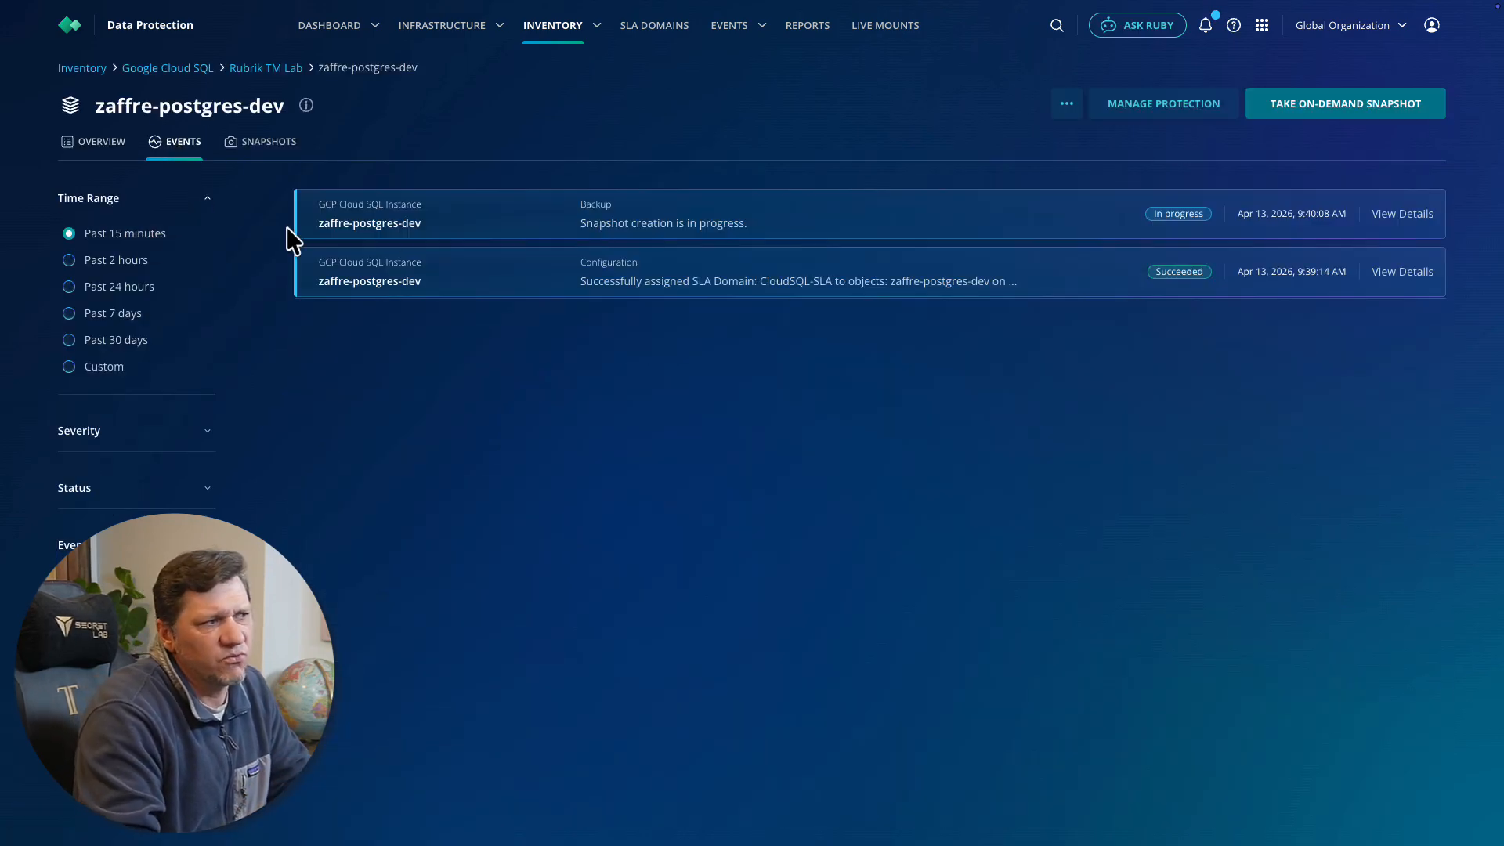
pyautogui.click(710, 235)
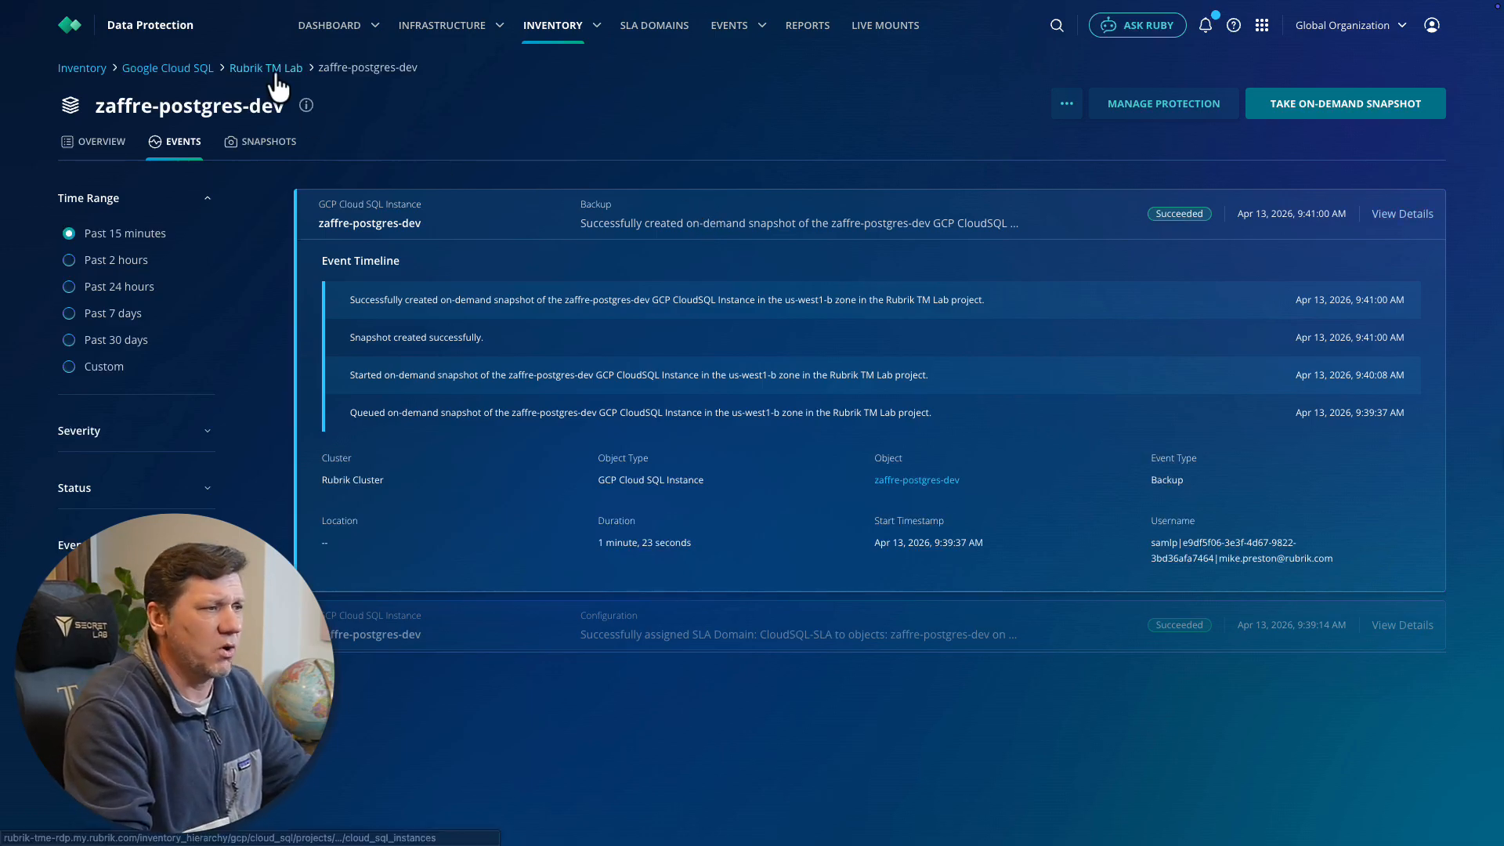
# Begin a recovery of zaffre-postgres-dev from the April 12, 2026, 8:01:01 AM snapshot with the Export option
pyautogui.click(93, 146)
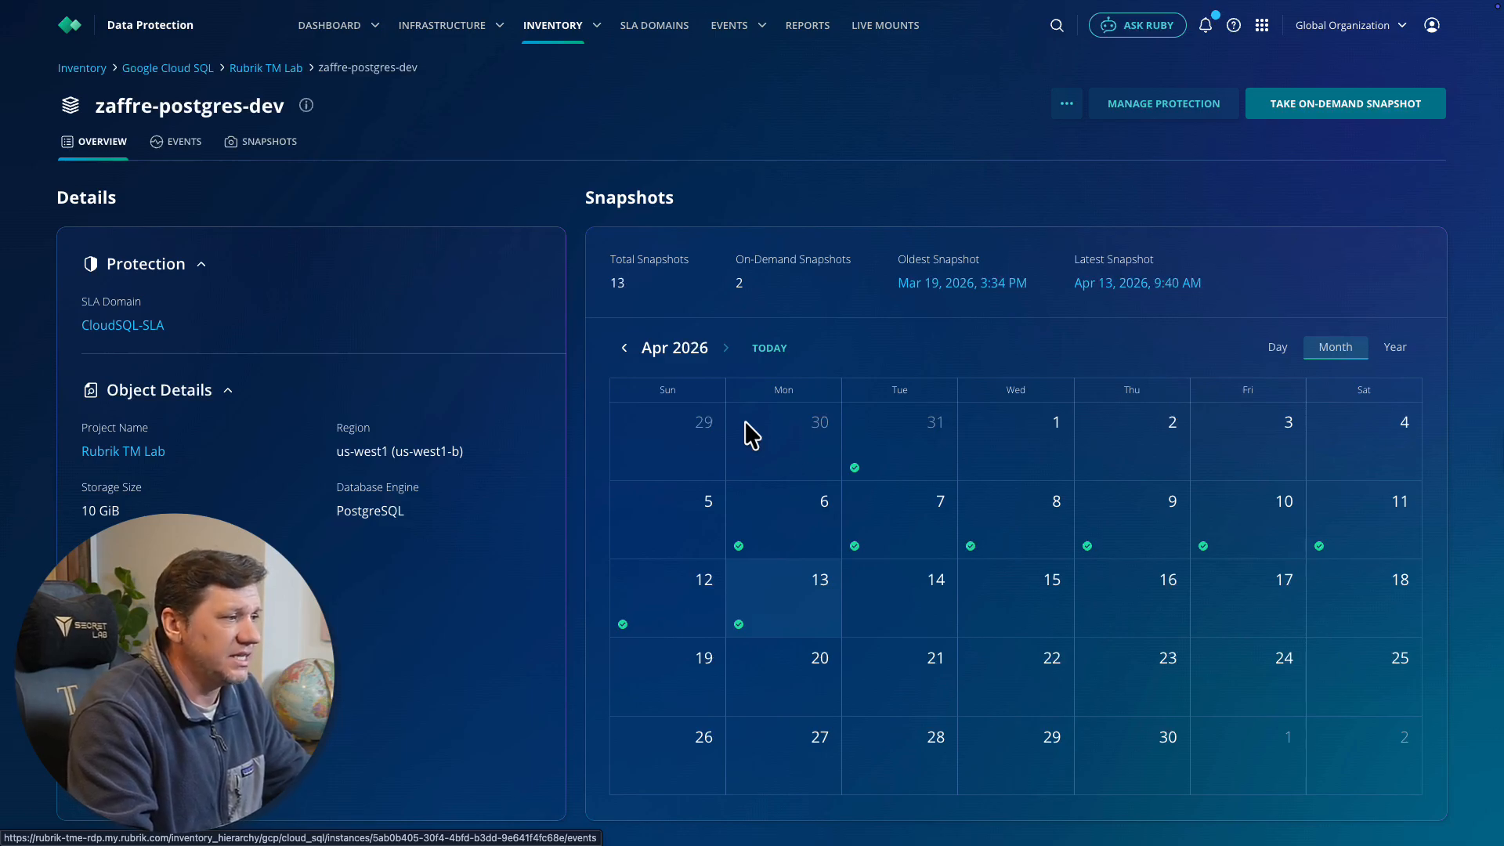
pyautogui.click(664, 614)
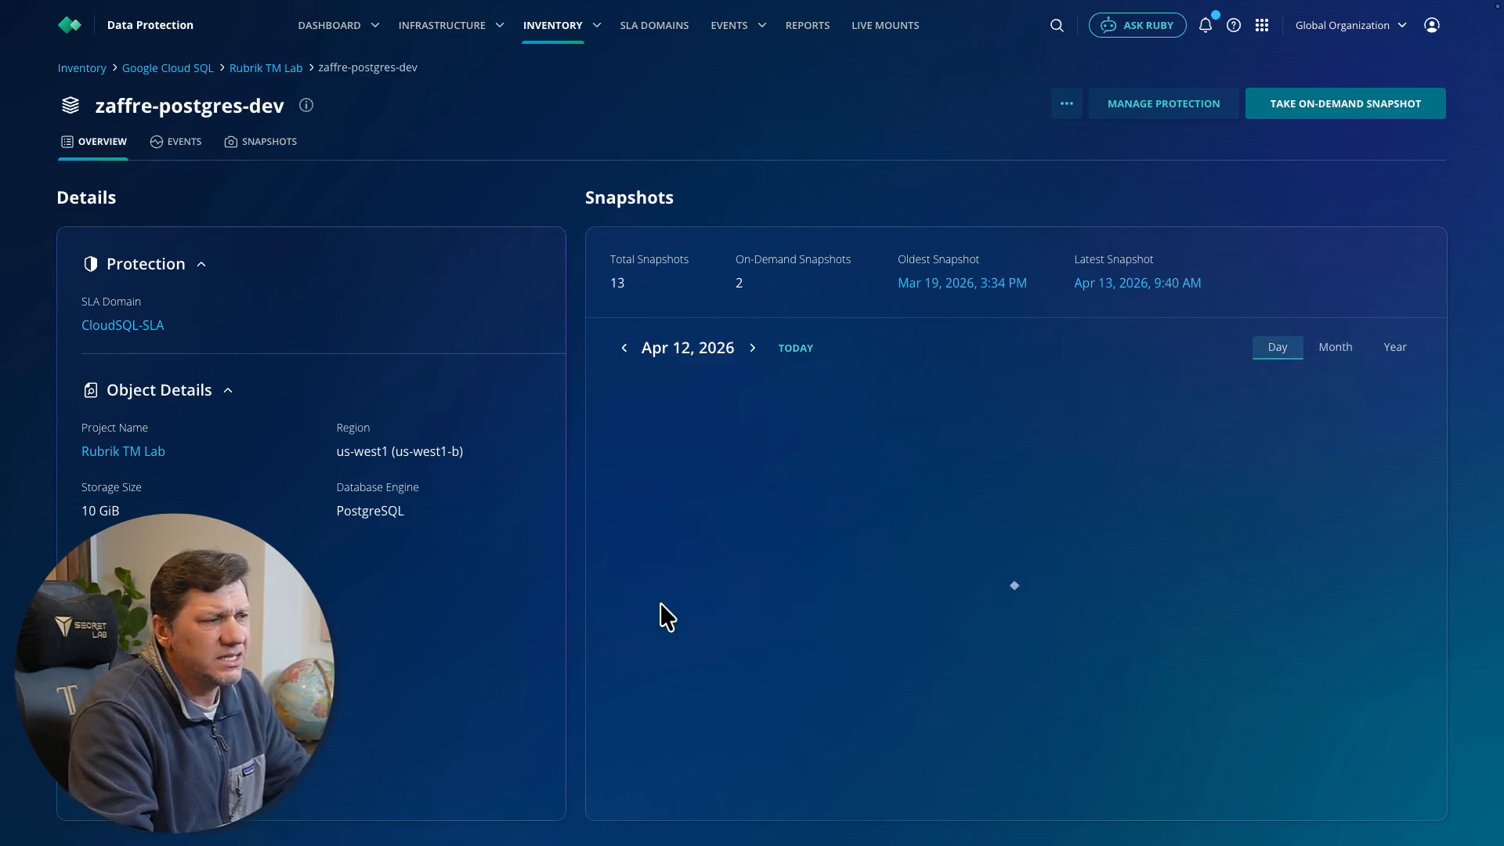
pyautogui.moveTo(1285, 505)
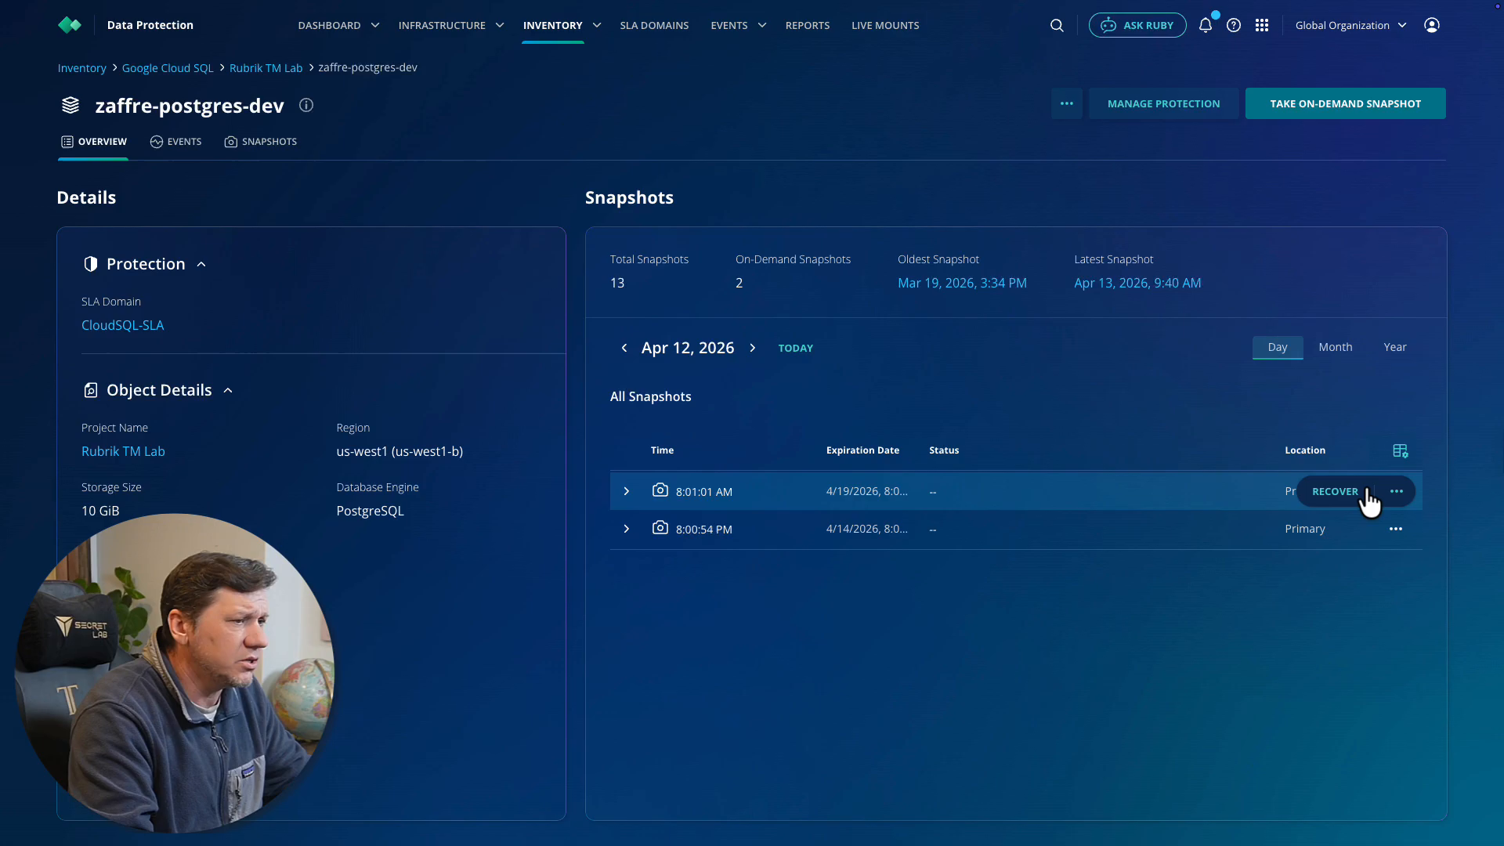
pyautogui.click(1337, 492)
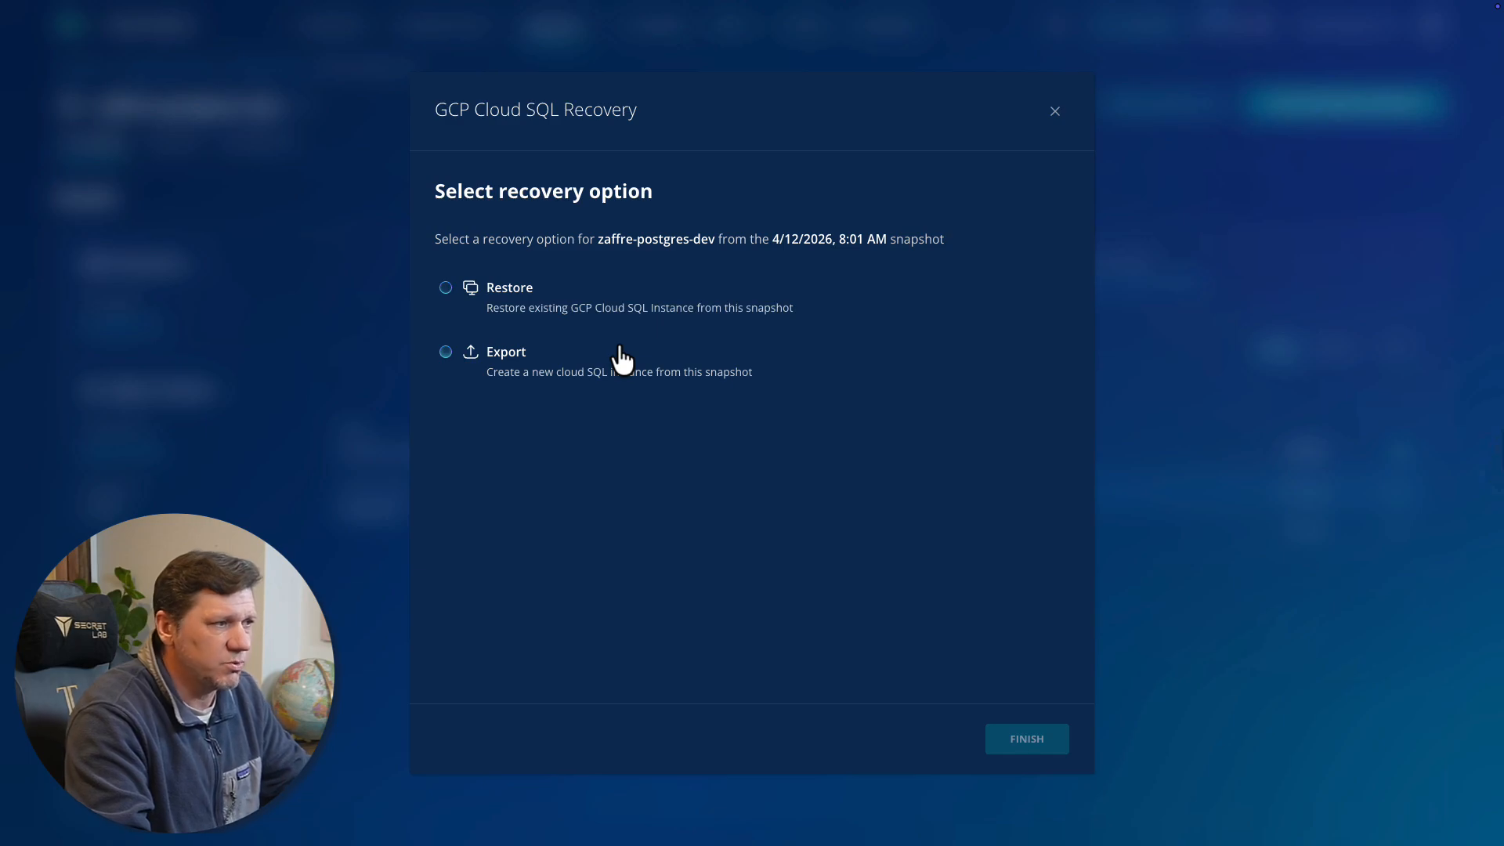
pyautogui.click(495, 291)
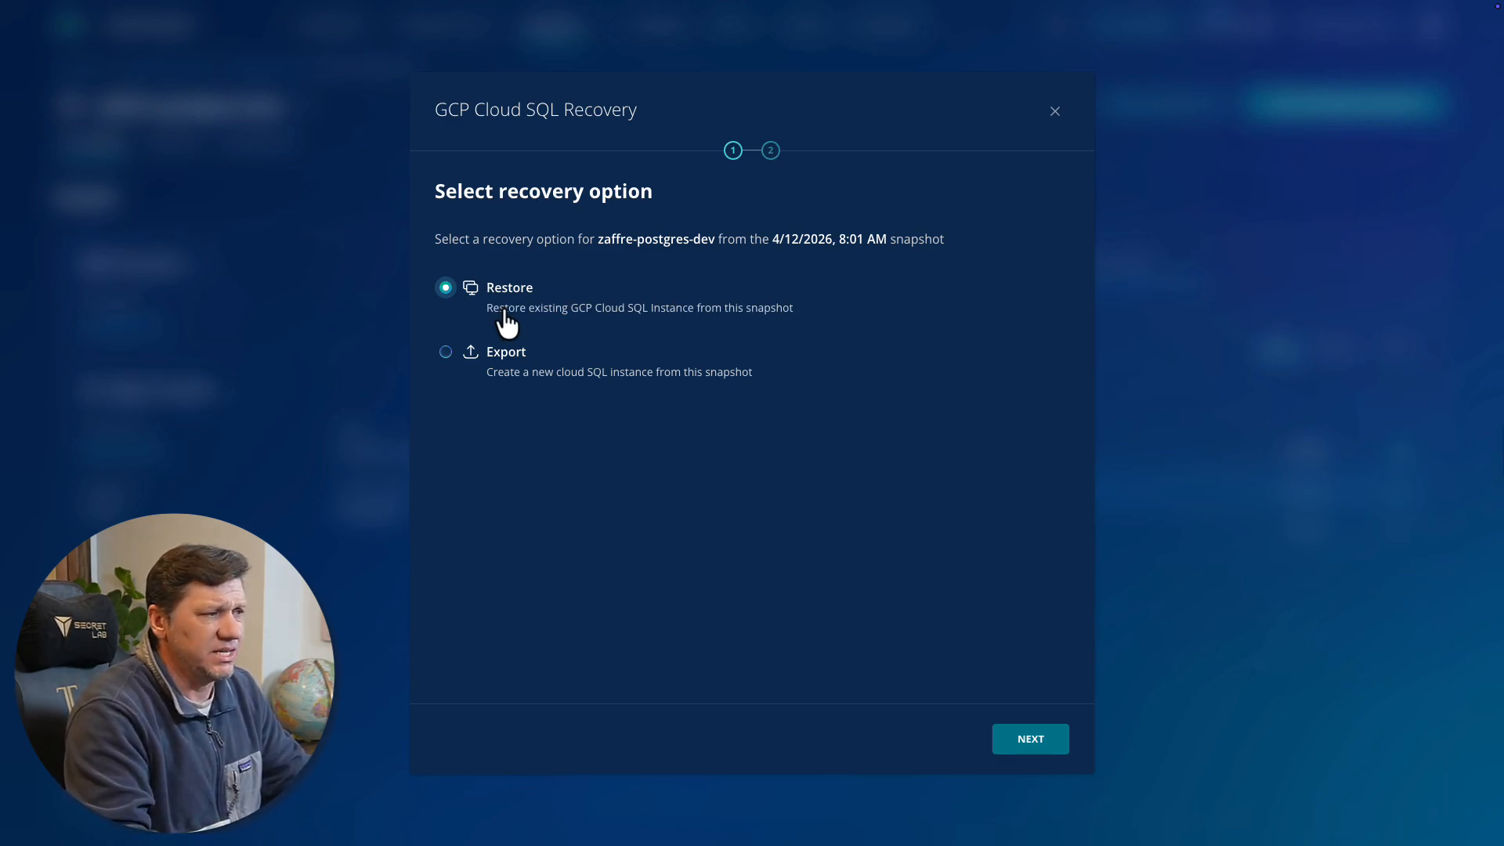
pyautogui.click(505, 366)
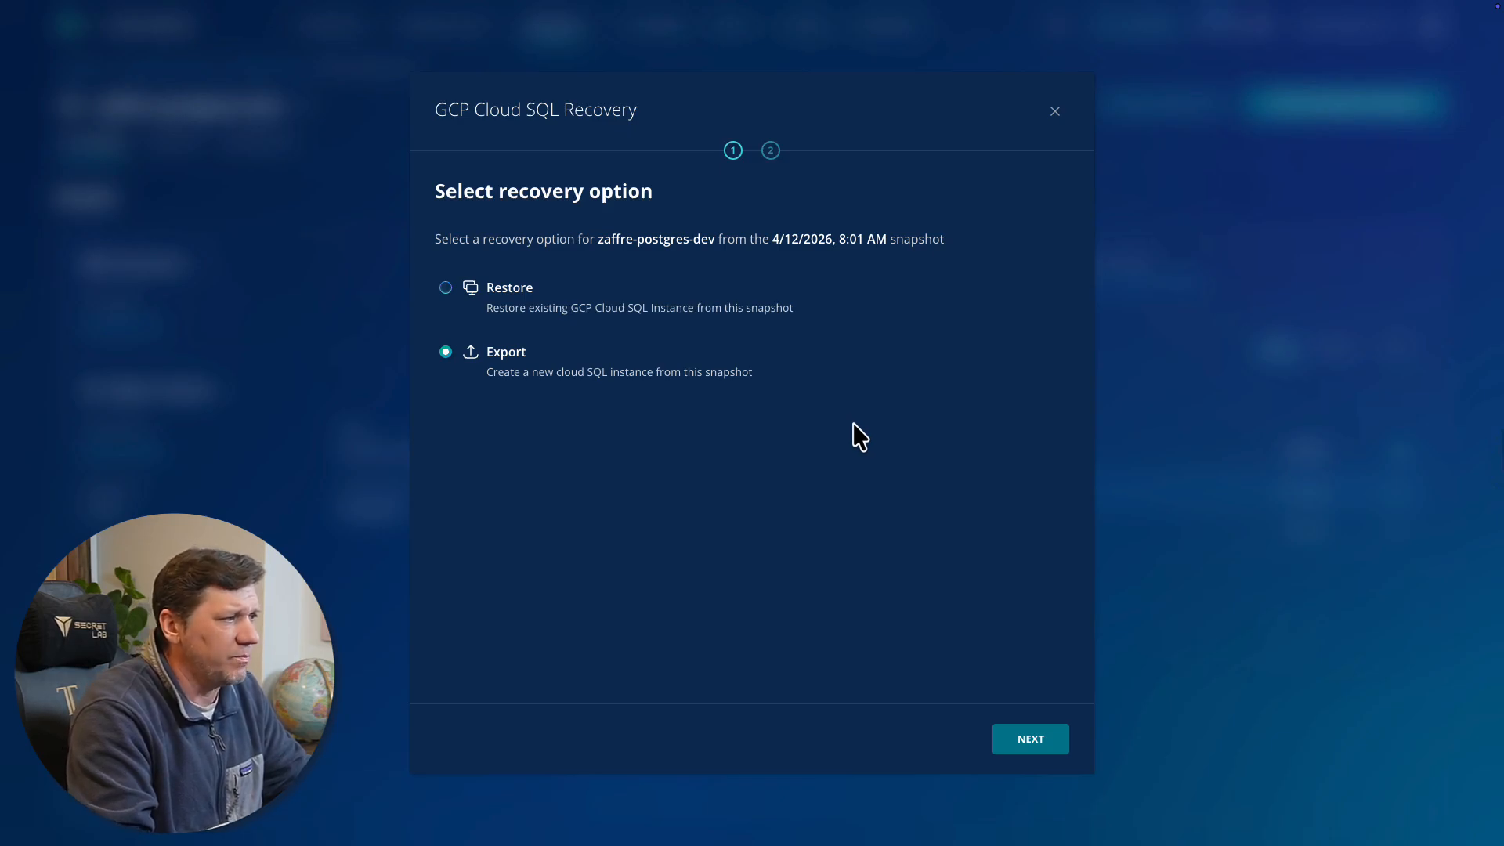
pyautogui.click(1047, 742)
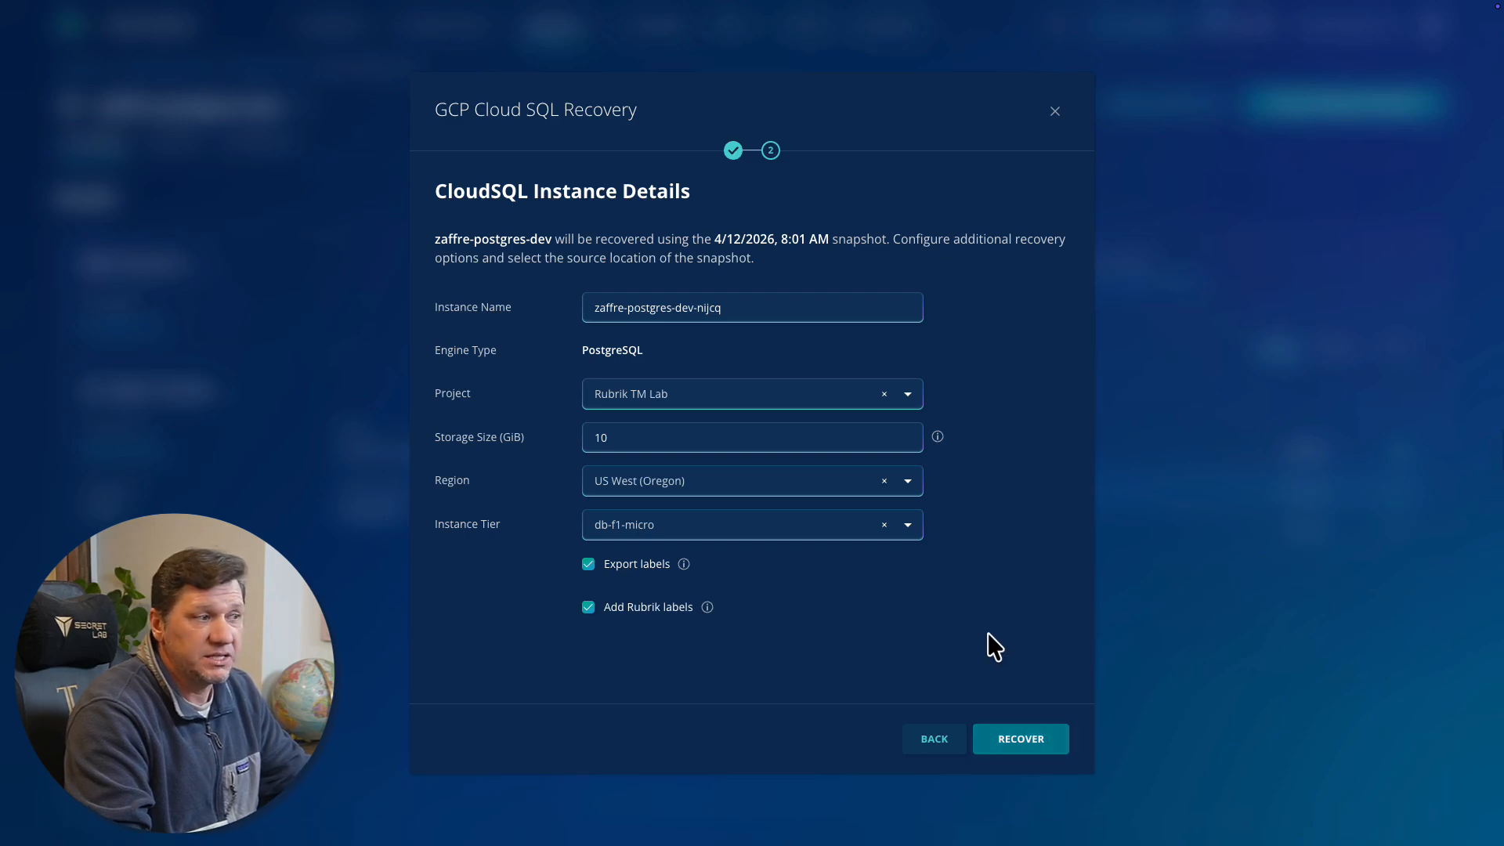
# Name the exported Cloud SQL instance restored-db and start the recovery
pyautogui.hotkey('ctrl', 'a')
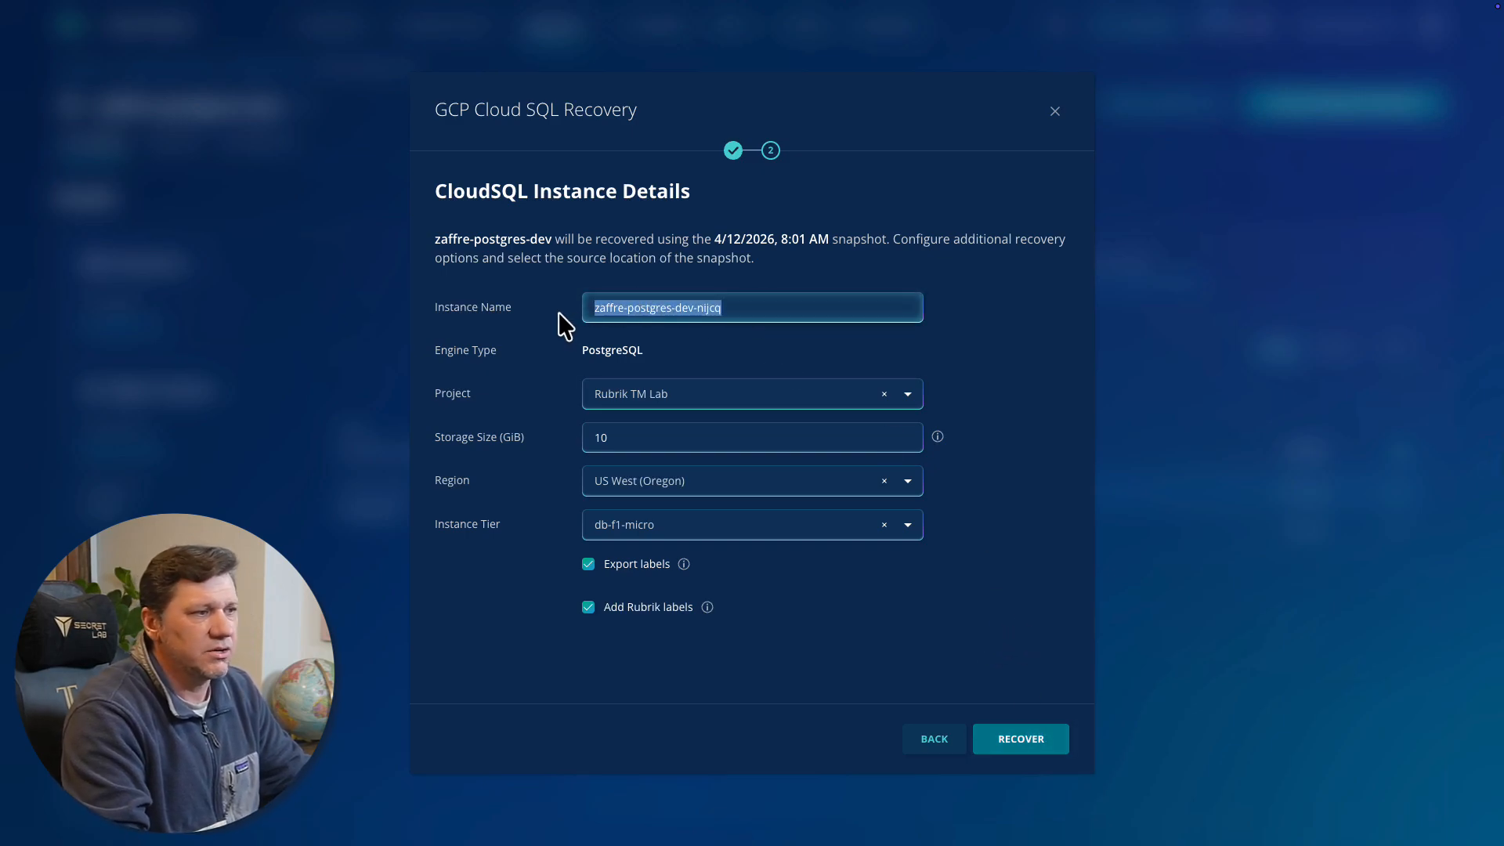
pyautogui.write('restored-db')
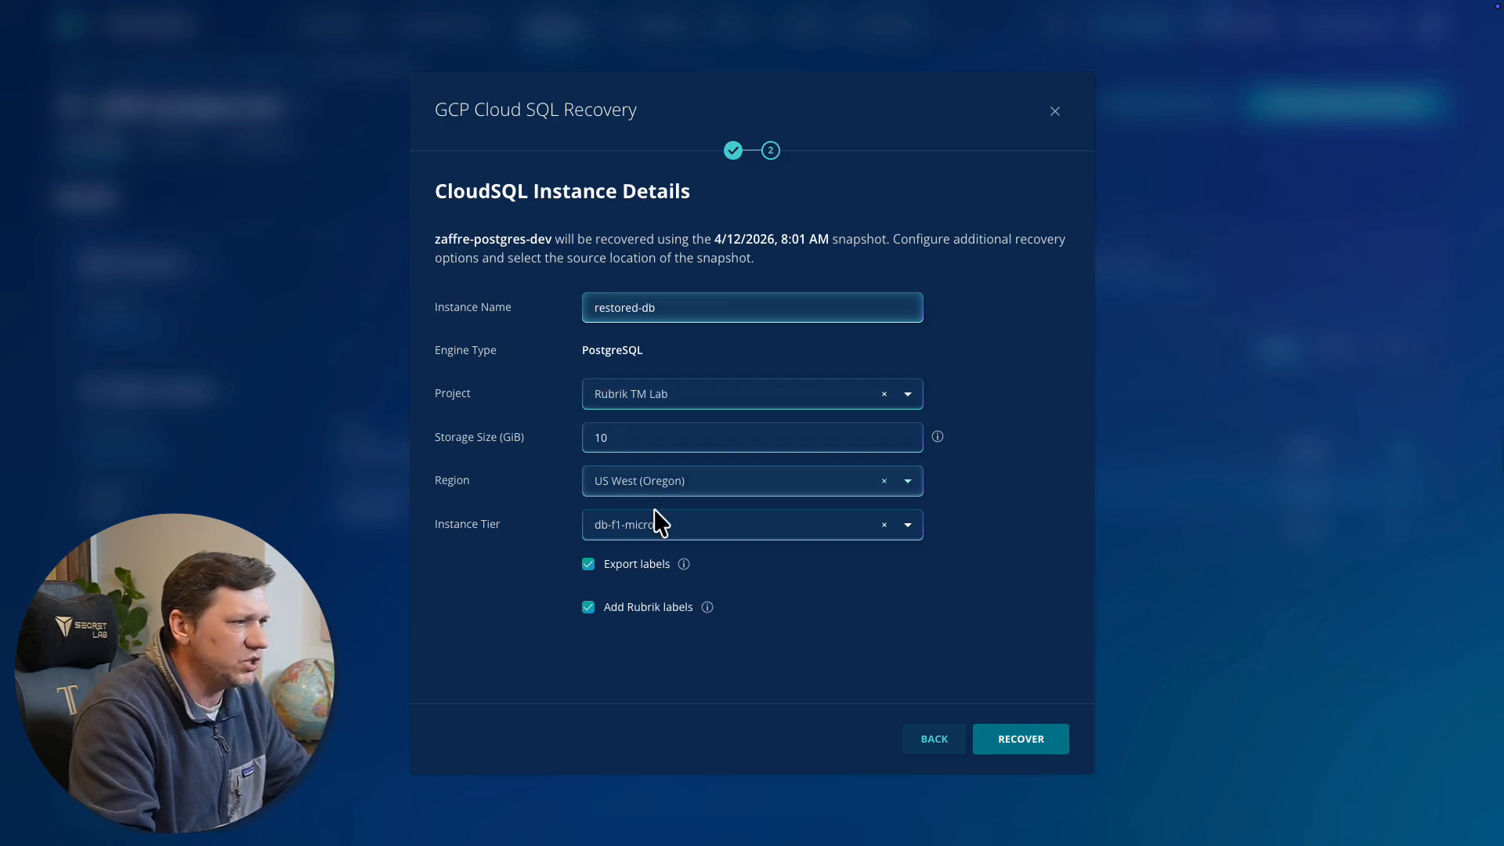
pyautogui.click(1020, 745)
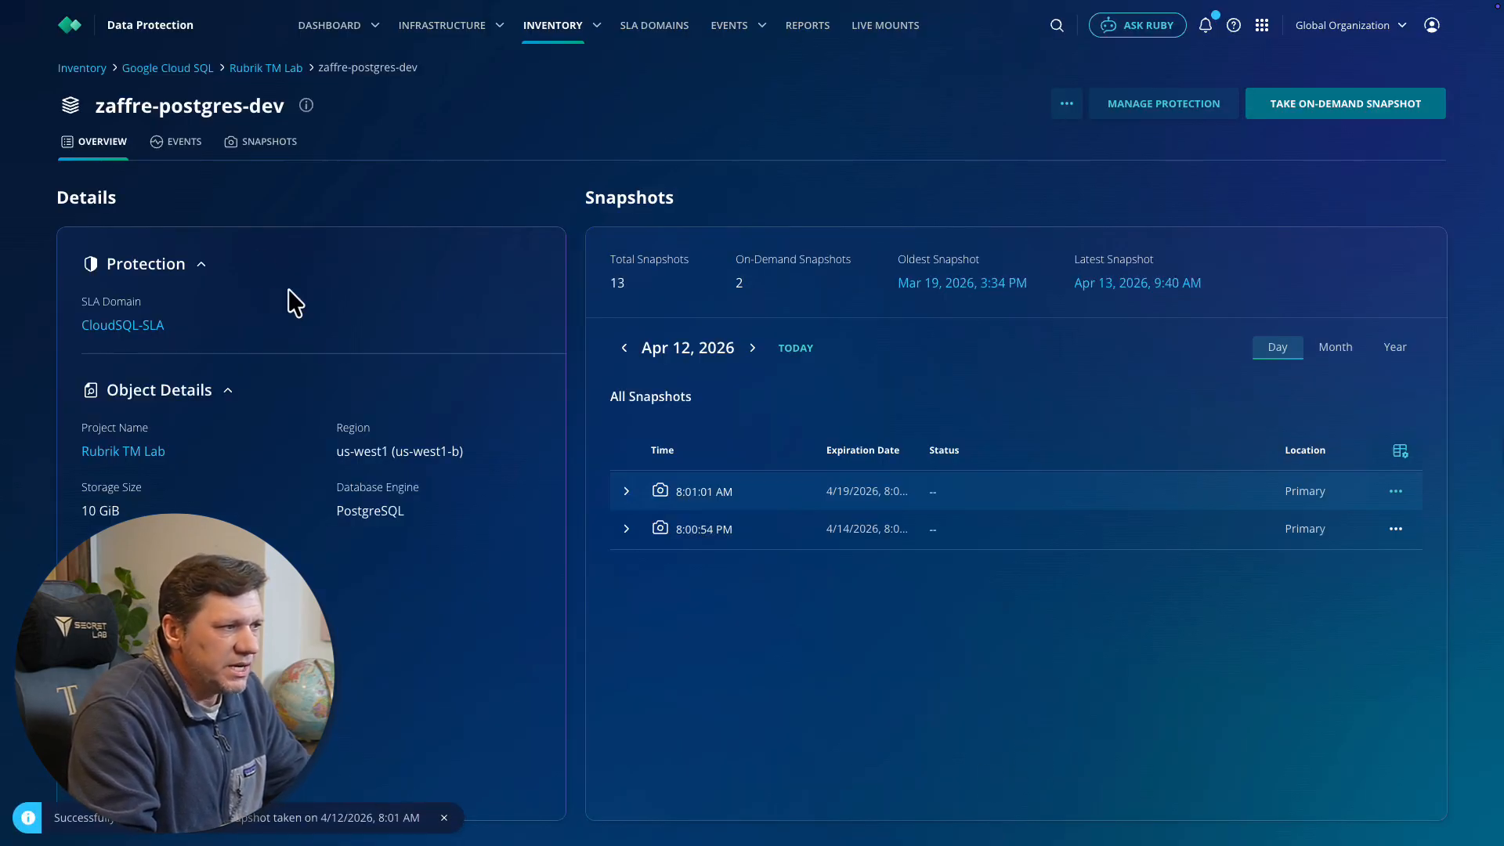
# Check the export among the instance's events of the past 2 hours, and switch to the Cloud SQL instance list in Google Cloud console
pyautogui.click(182, 143)
pyautogui.click(142, 237)
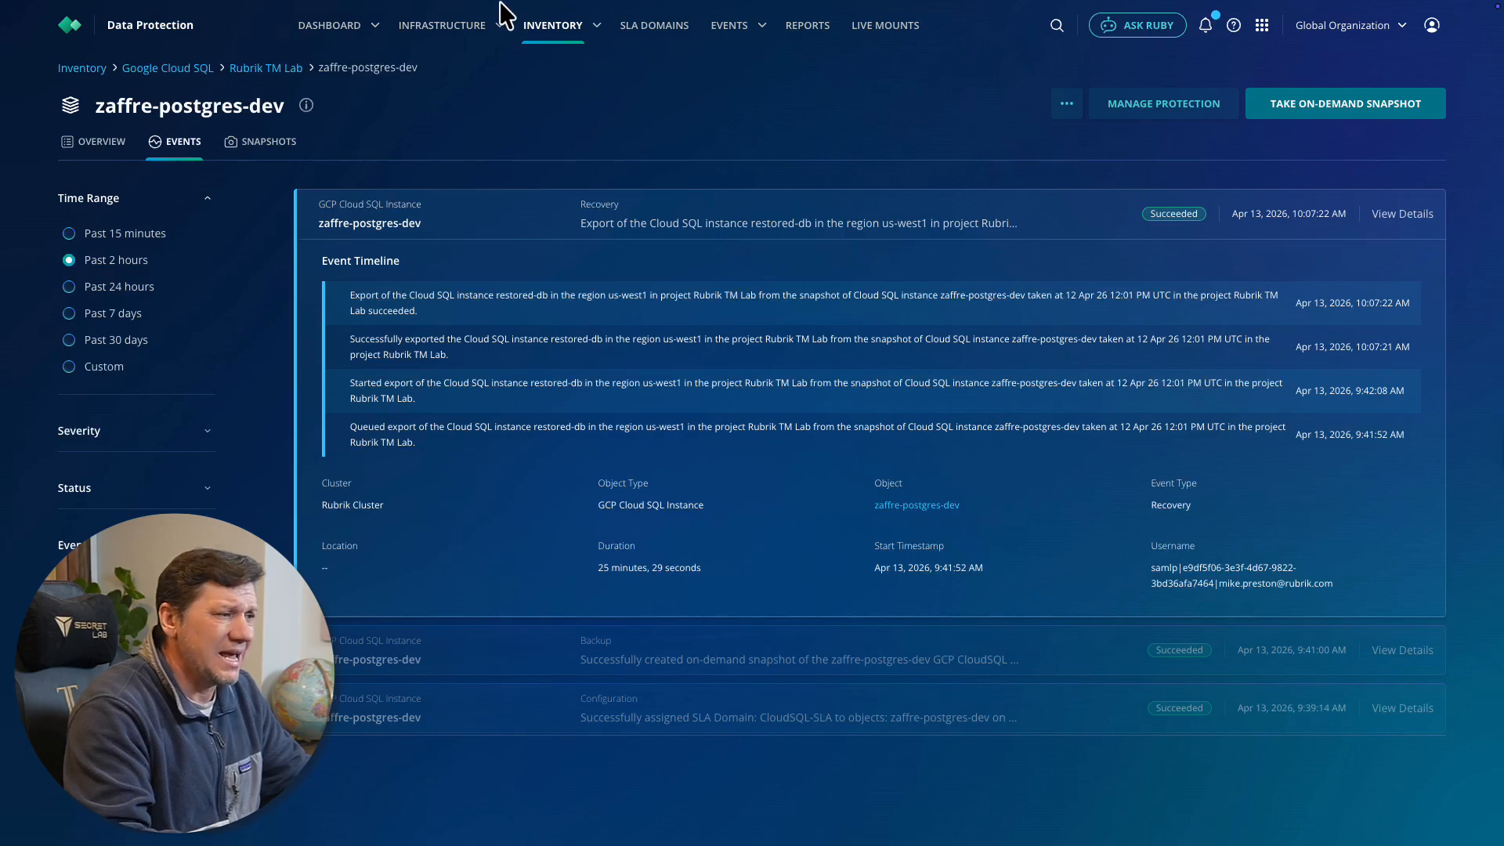
pyautogui.moveTo(485, 4)
pyautogui.click(365, 45)
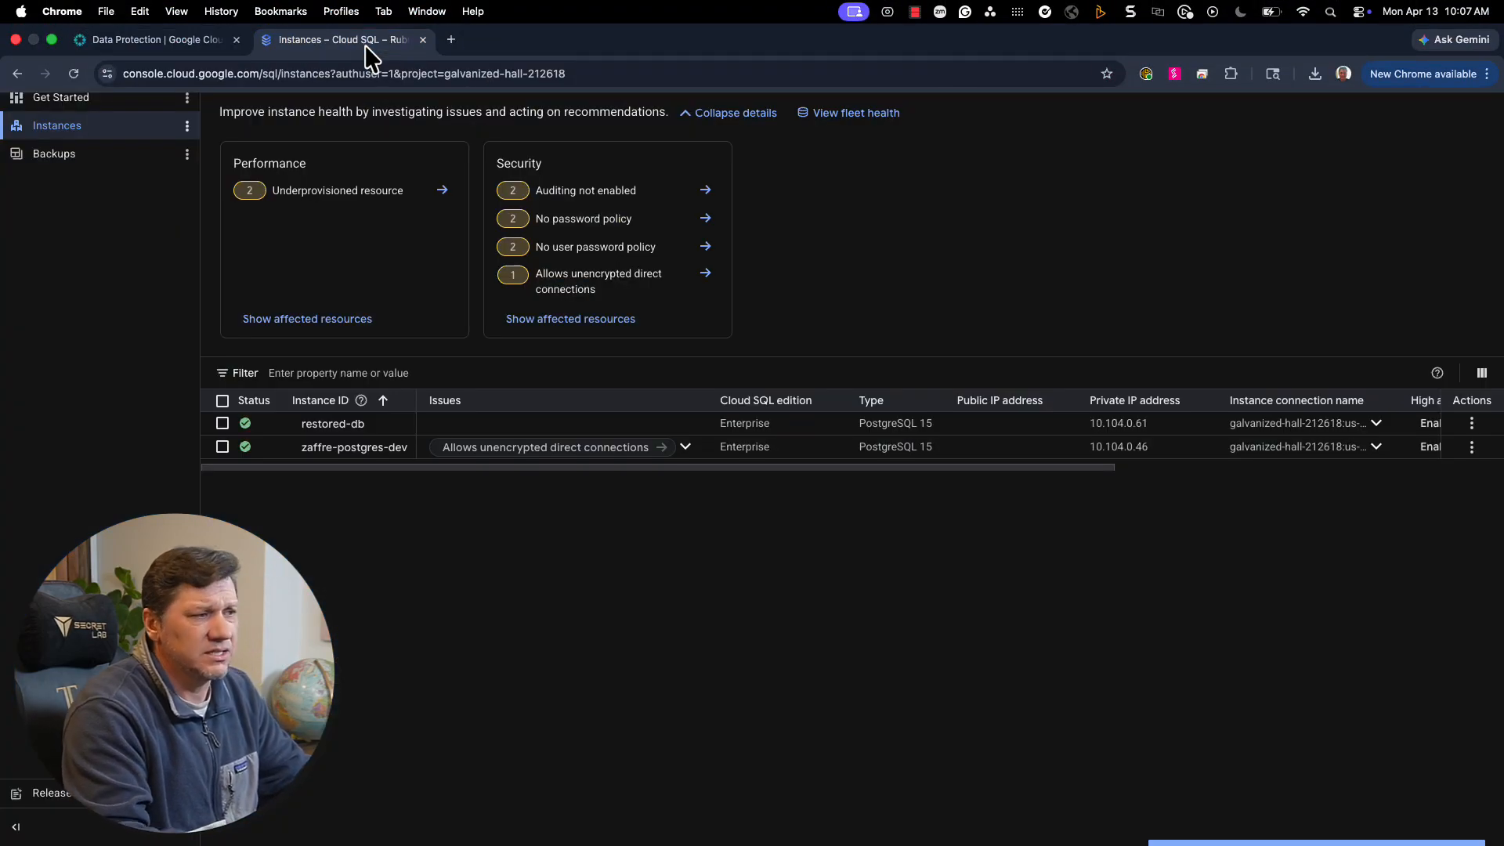